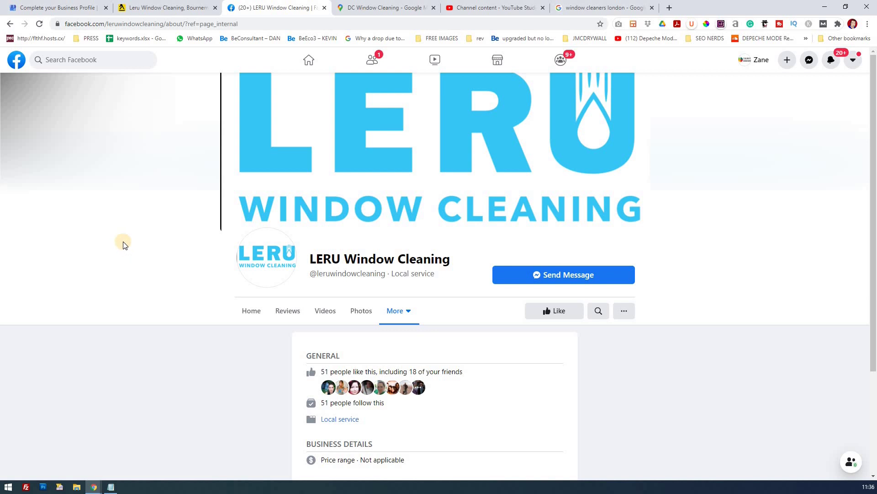
- Open the photos of the LERU Window Cleaning page and look through the whole gallery of job pictures
left_click(361, 310)
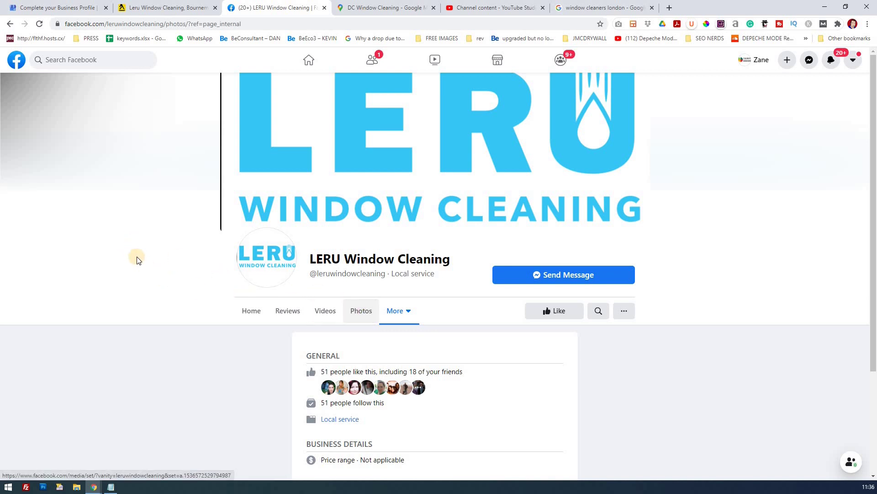
scroll(136, 257, "down", 12)
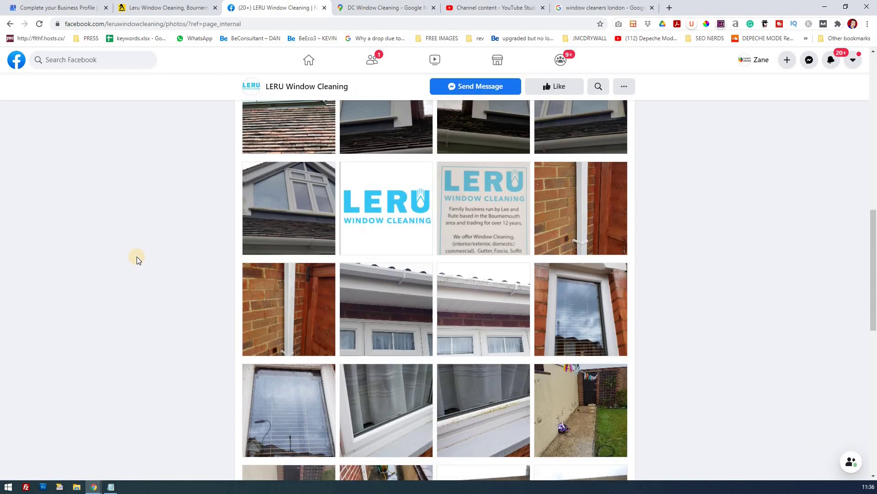
scroll(137, 256, "down", 8)
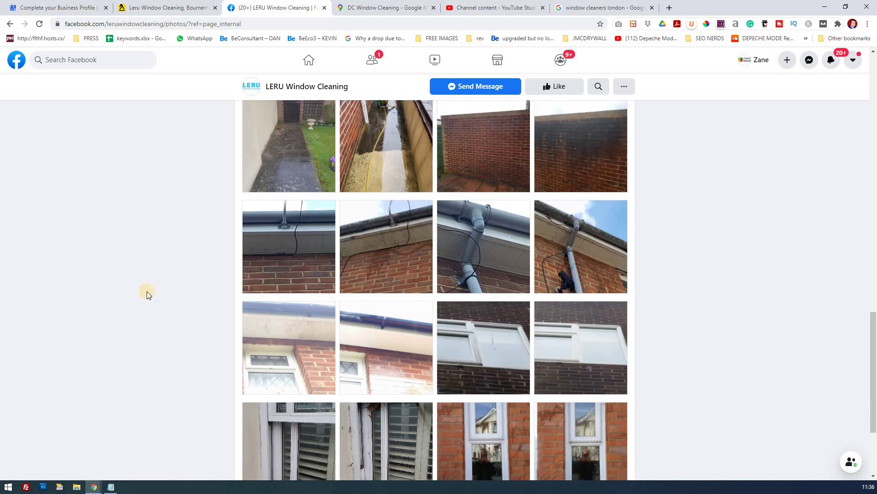
scroll(147, 292, "down", 3)
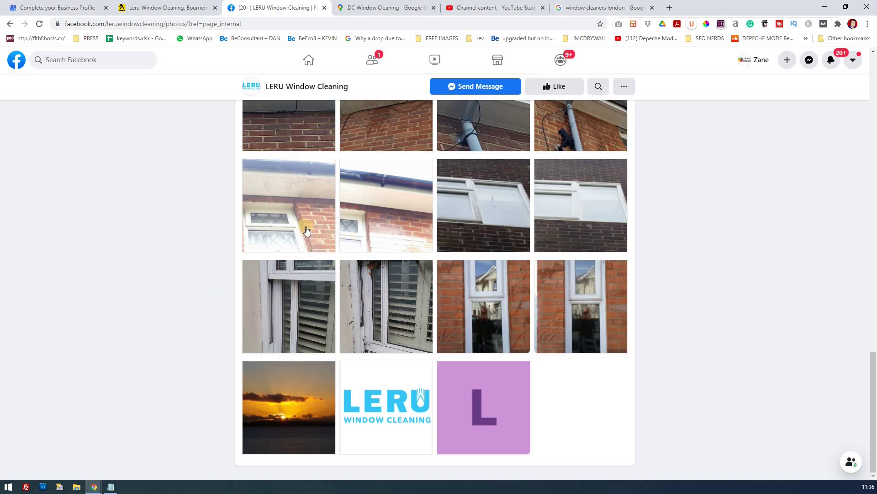
scroll(369, 313, "up", 3)
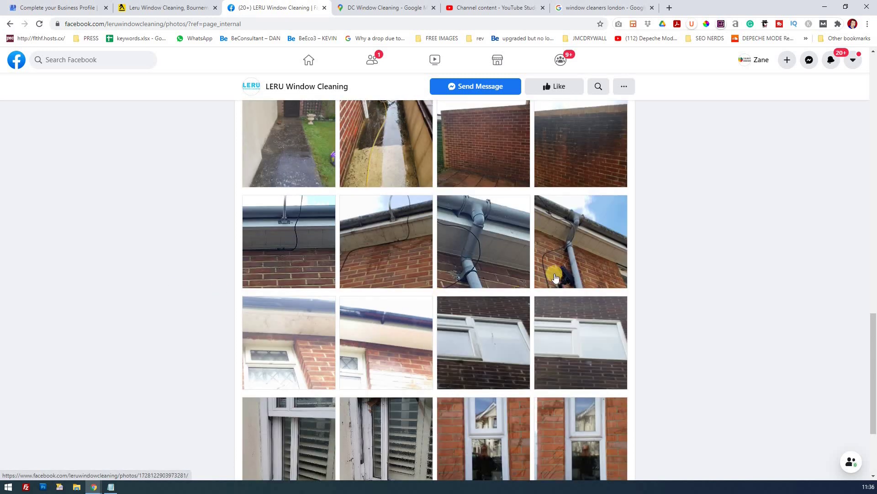
scroll(360, 288, "up", 7)
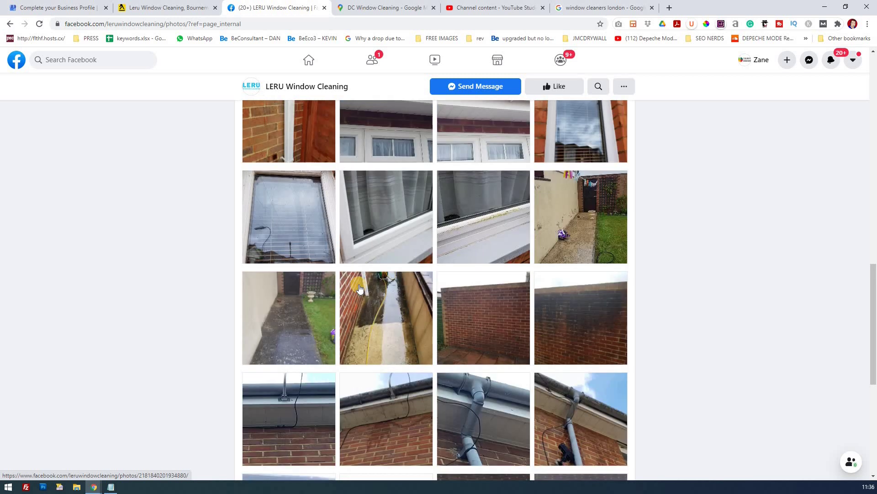
scroll(360, 288, "down", 4)
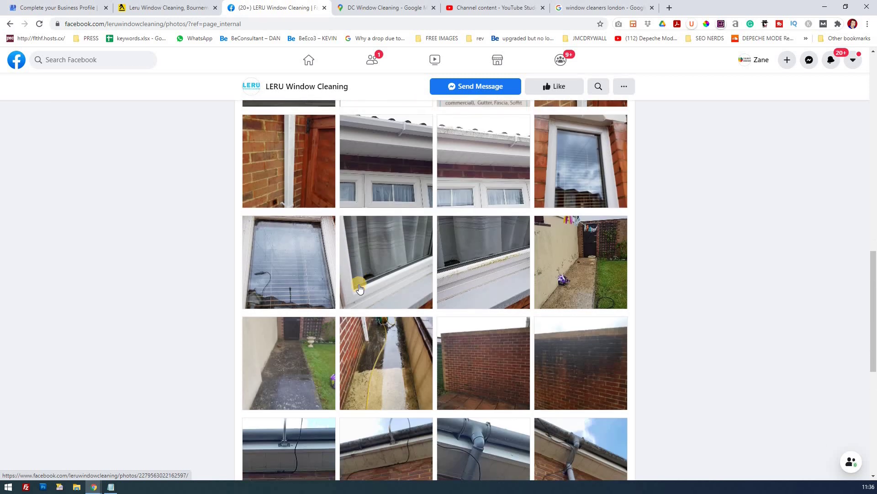
scroll(421, 292, "up", 6)
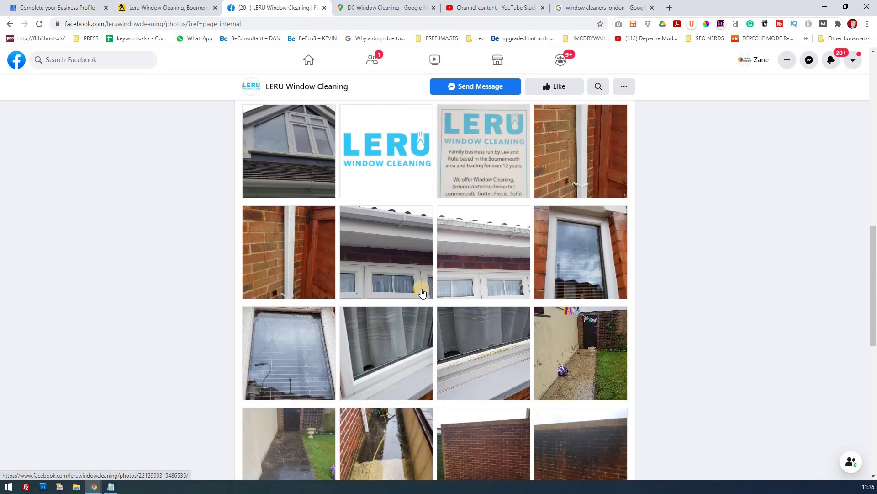
scroll(326, 287, "up", 4)
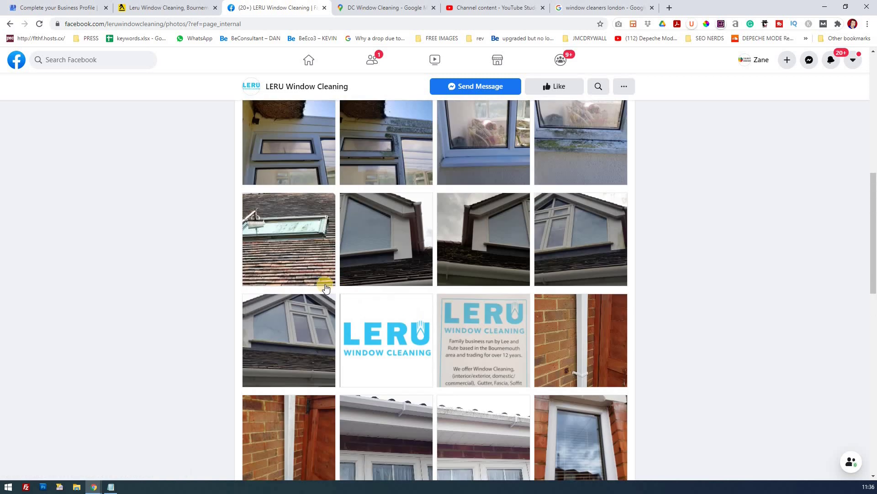
scroll(326, 287, "down", 2)
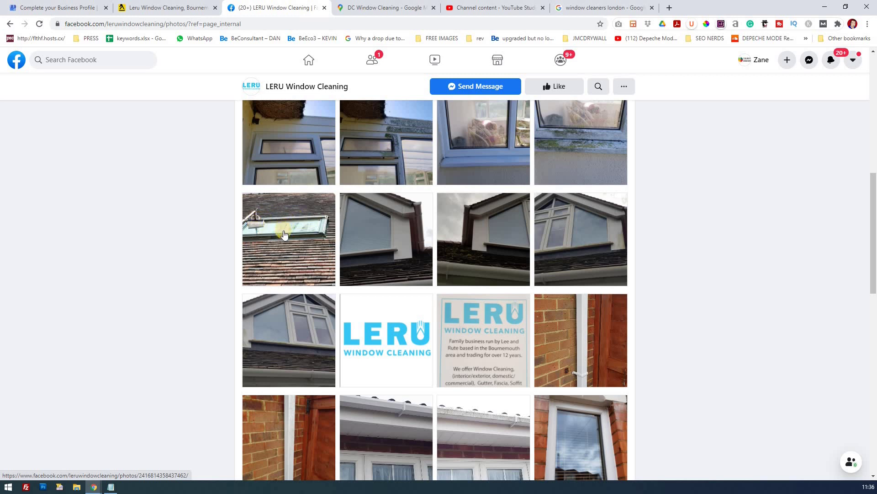
scroll(286, 238, "up", 3)
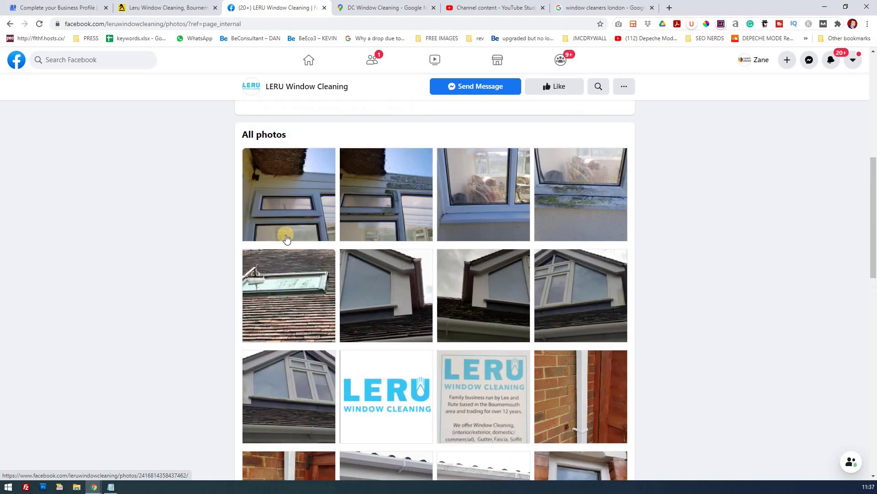
scroll(287, 240, "down", 1)
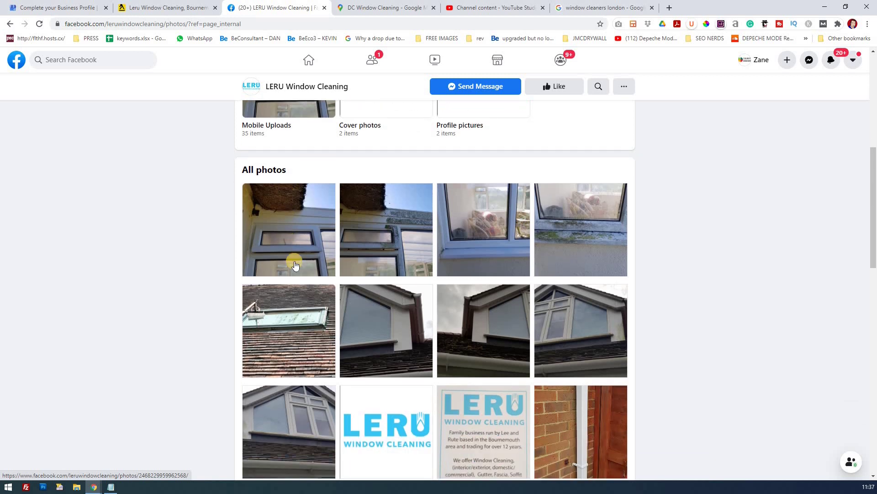
scroll(295, 264, "down", 5)
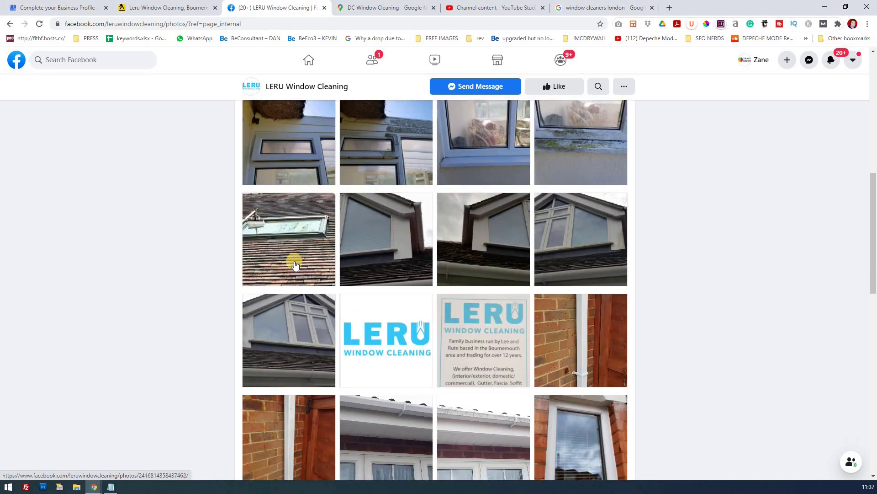
scroll(295, 264, "down", 1)
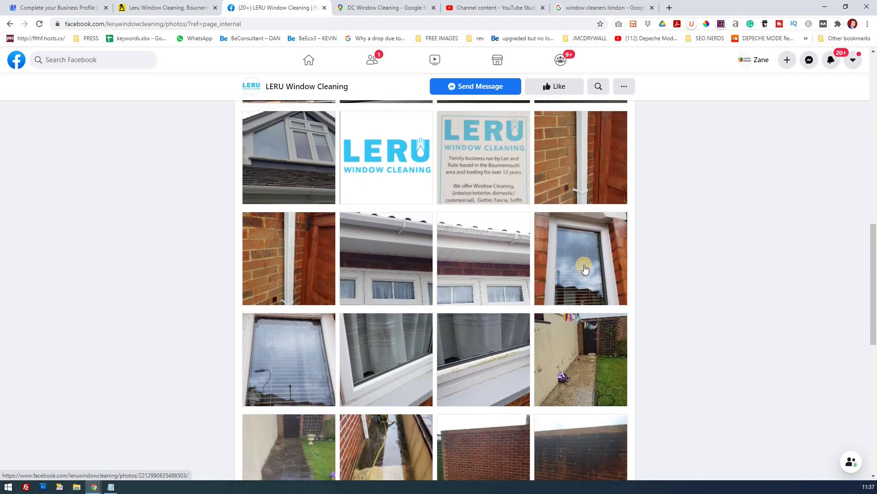
scroll(585, 269, "down", 7)
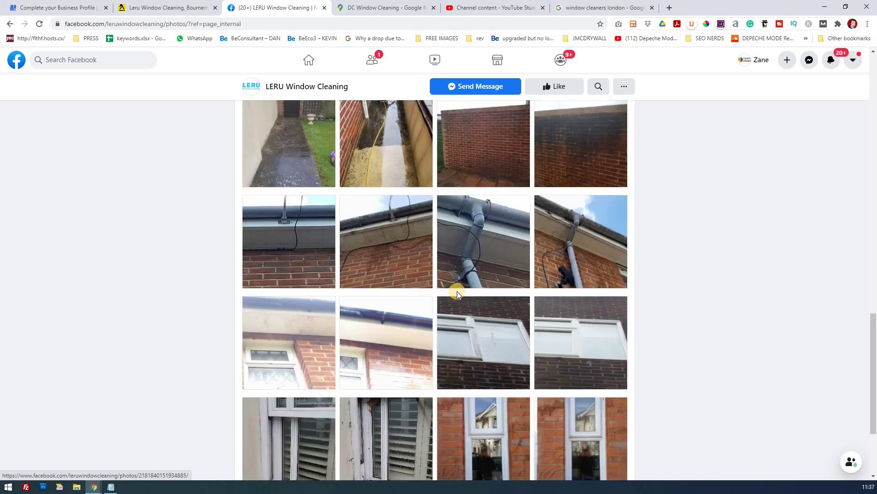
scroll(457, 292, "down", 2)
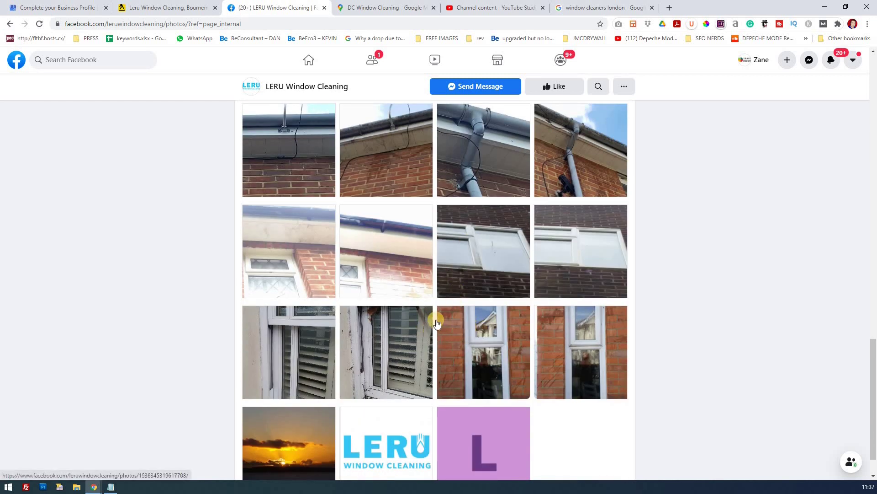
scroll(427, 322, "up", 12)
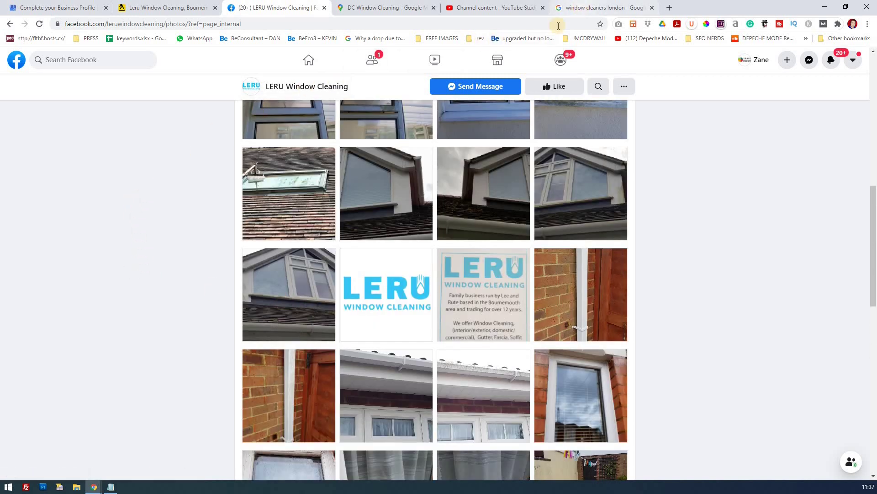
- Switch to the Google results for window cleaners london and open the photos in the Eco Window Cleaning London listing
left_click(599, 8)
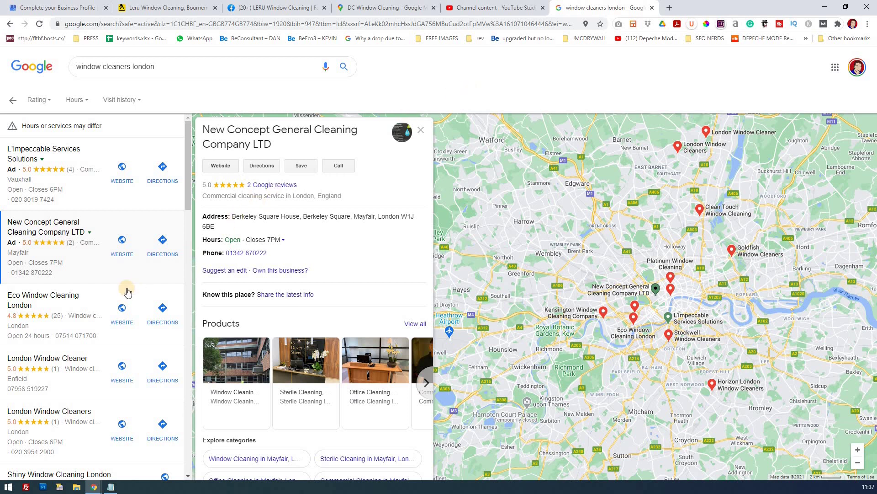
left_click(84, 304)
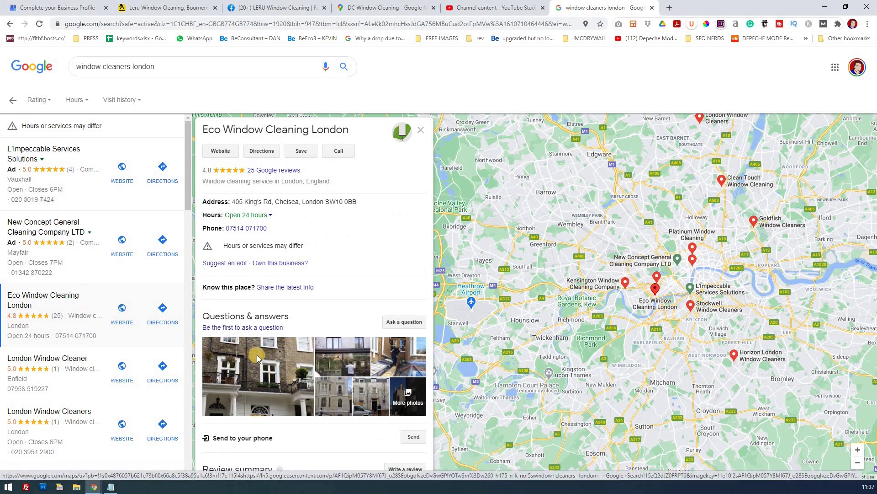
scroll(257, 355, "down", 3)
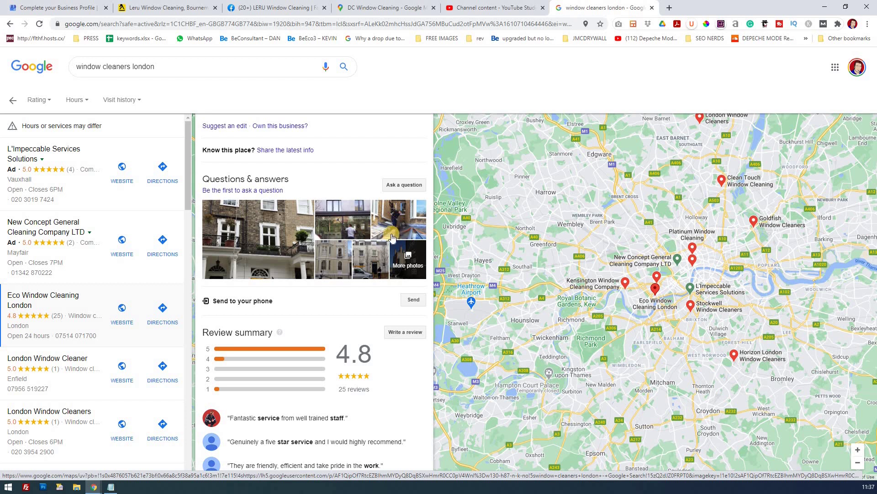
left_click(366, 263)
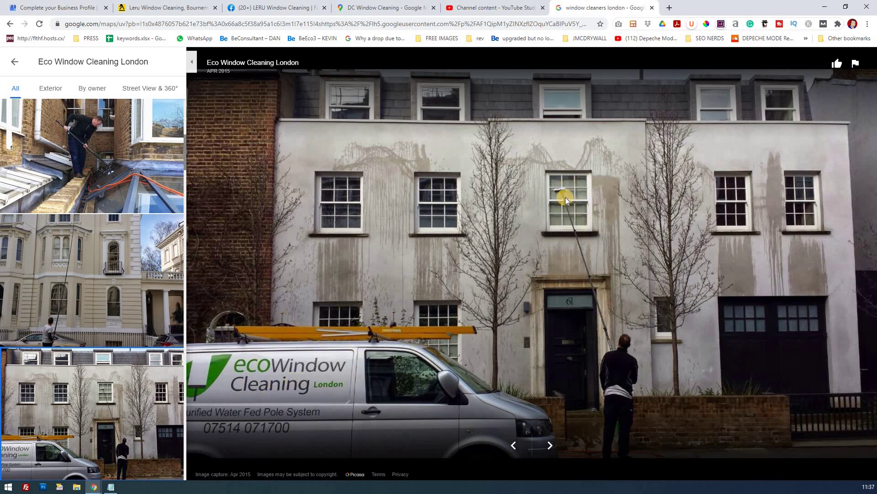
- Browse Eco Window Cleaning London's photos, enlarging the long-pole shot of the brick block and the one with the van below the office windows
scroll(129, 408, "down", 6)
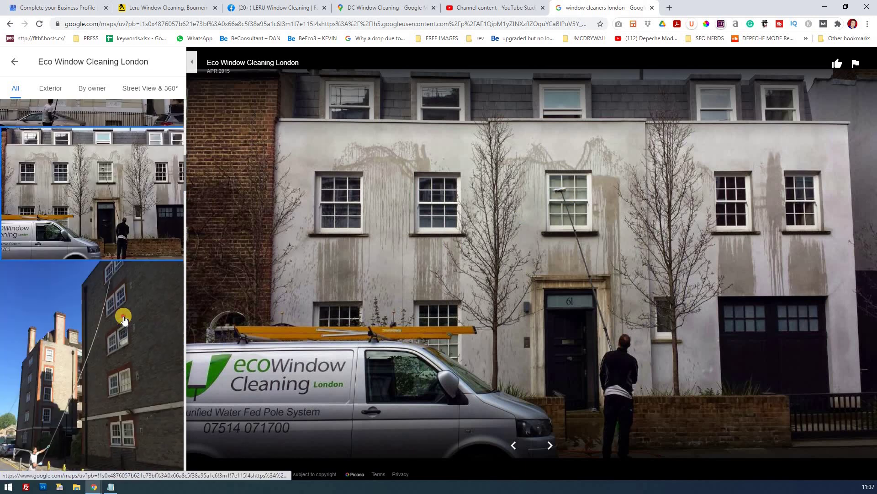
left_click(124, 318)
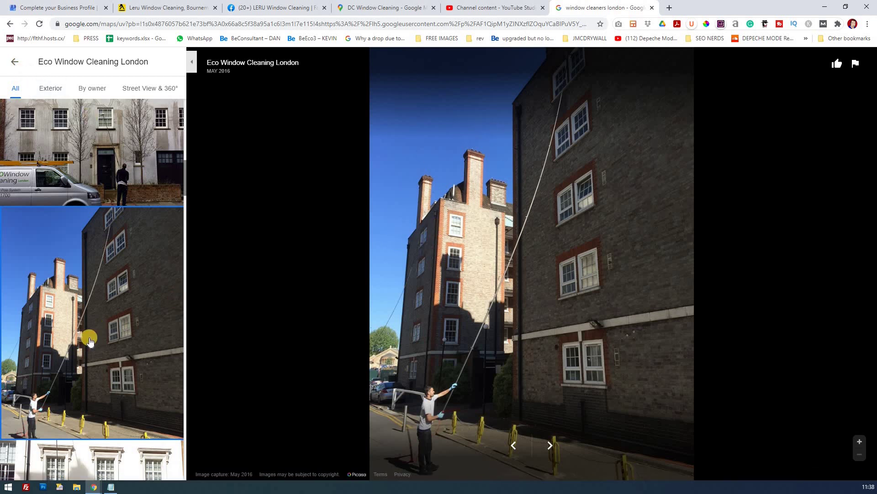
scroll(89, 336, "down", 10)
scroll(90, 341, "down", 4)
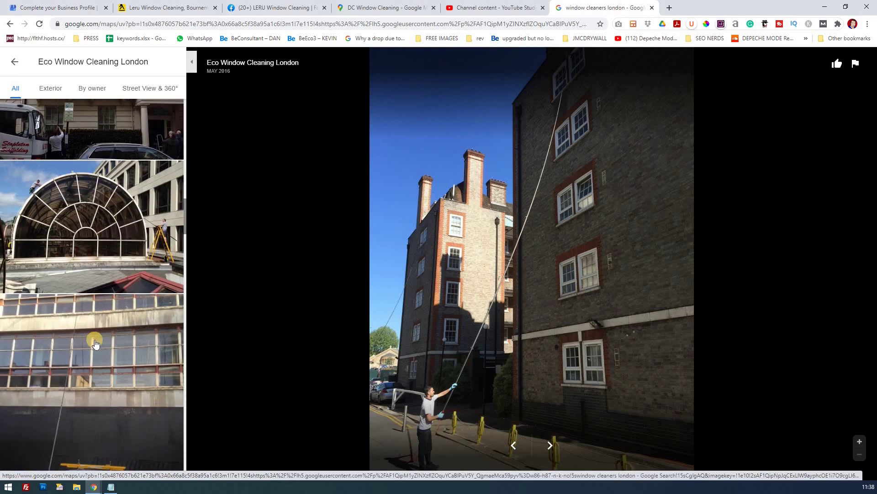
left_click(102, 336)
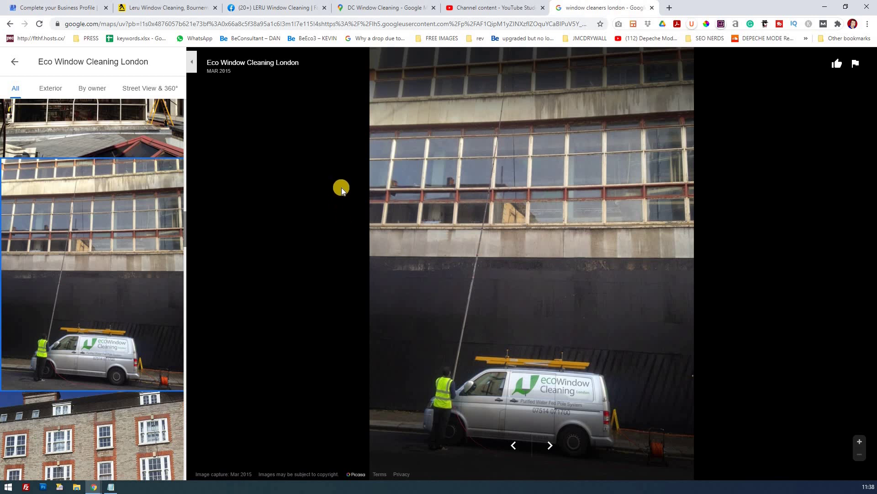
- Return to the search results and examine the photos and reviews in the London Window Cleaner and London Window Cleaners listings
left_click(13, 63)
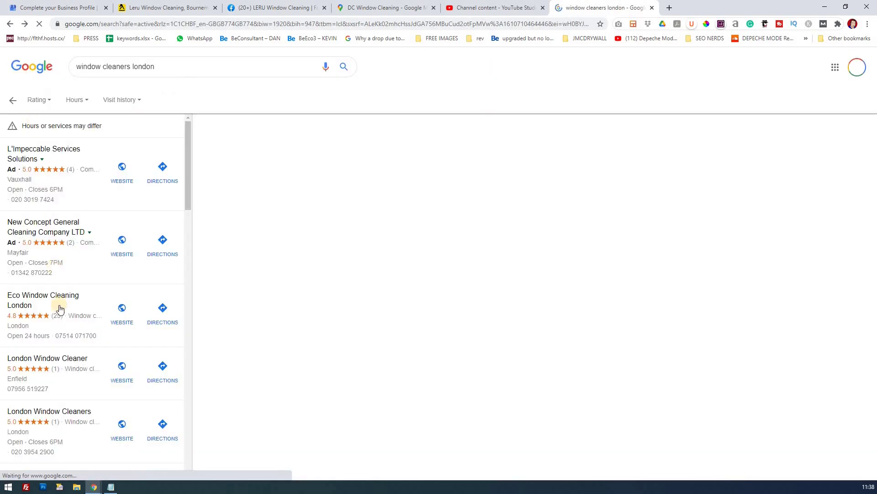
scroll(72, 358, "down", 1)
left_click_drag(76, 361, 143, 334)
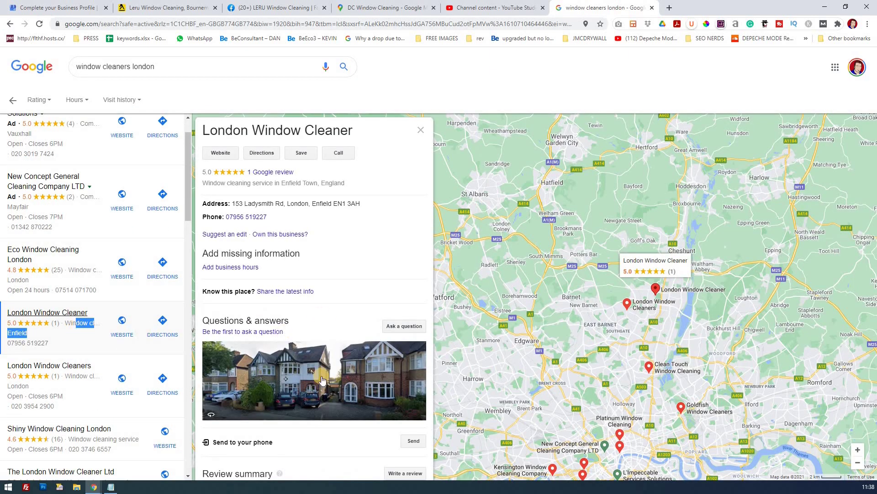
scroll(302, 283, "down", 1)
scroll(301, 283, "down", 1)
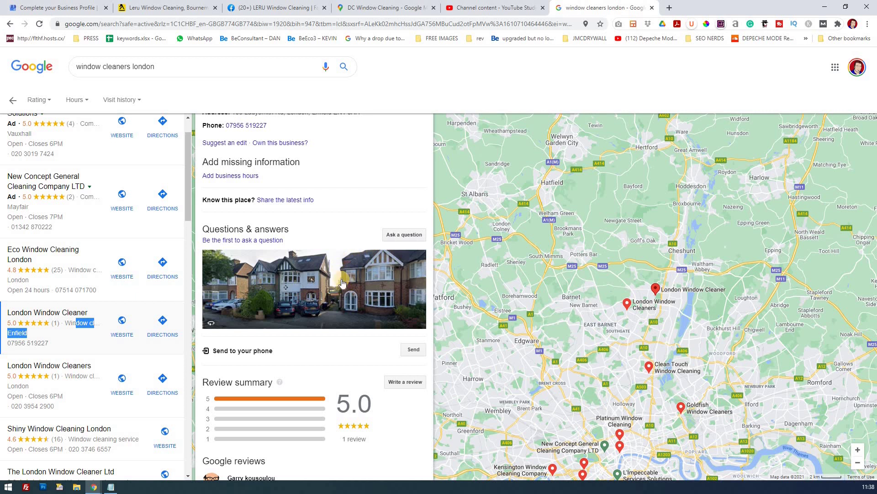
left_click(87, 398)
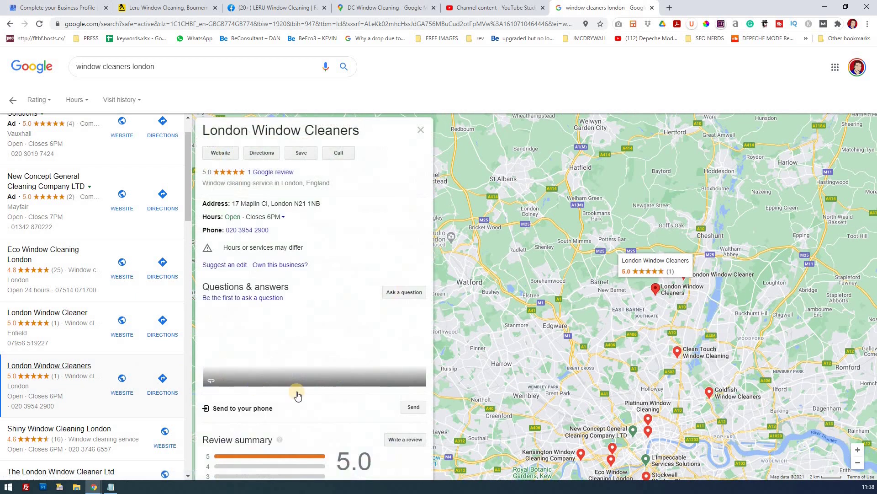
scroll(310, 293, "down", 2)
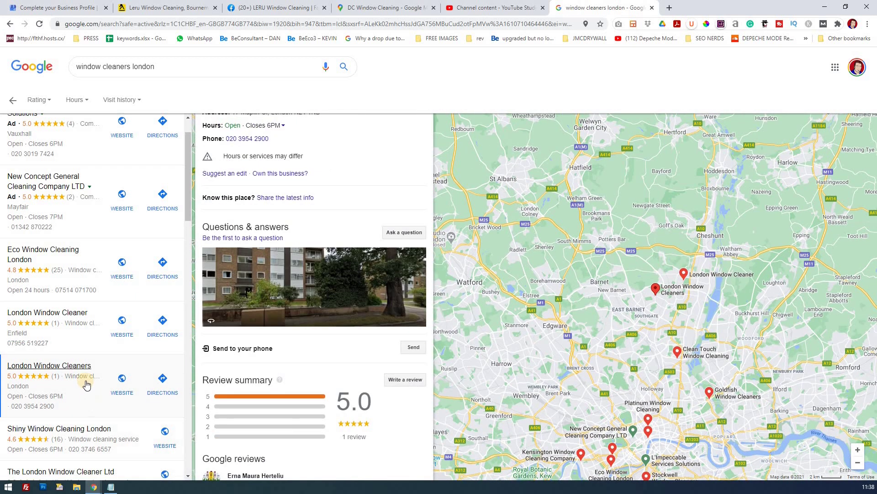
- Open the Shiny Window Cleaning London listing and view its photo of a man cleaning commercial windows with a pole
scroll(87, 395, "down", 2)
left_click(95, 350)
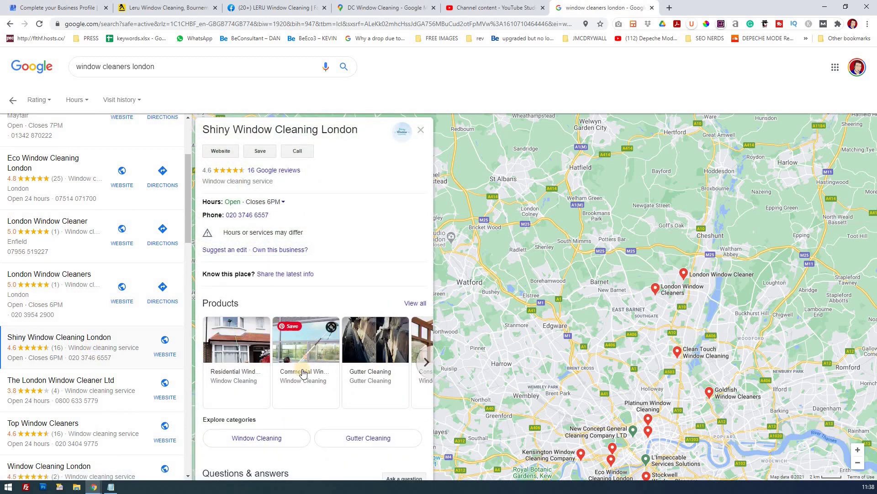
scroll(325, 383, "down", 3)
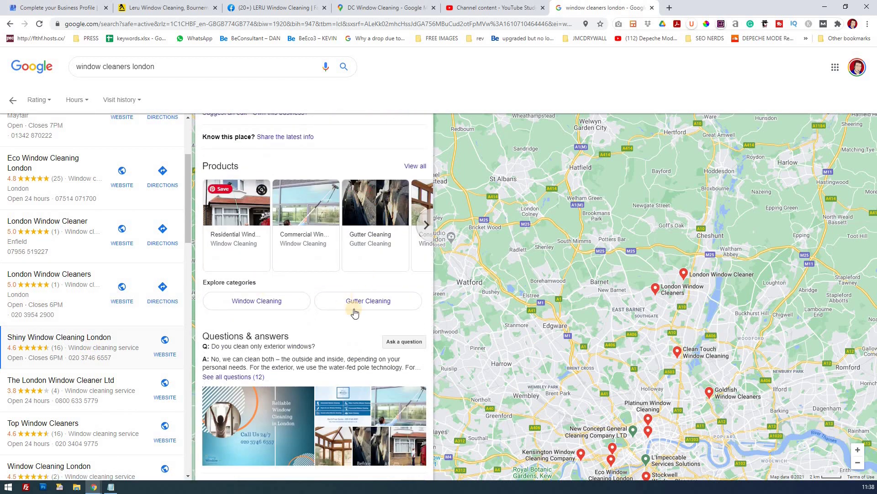
scroll(403, 375, "down", 2)
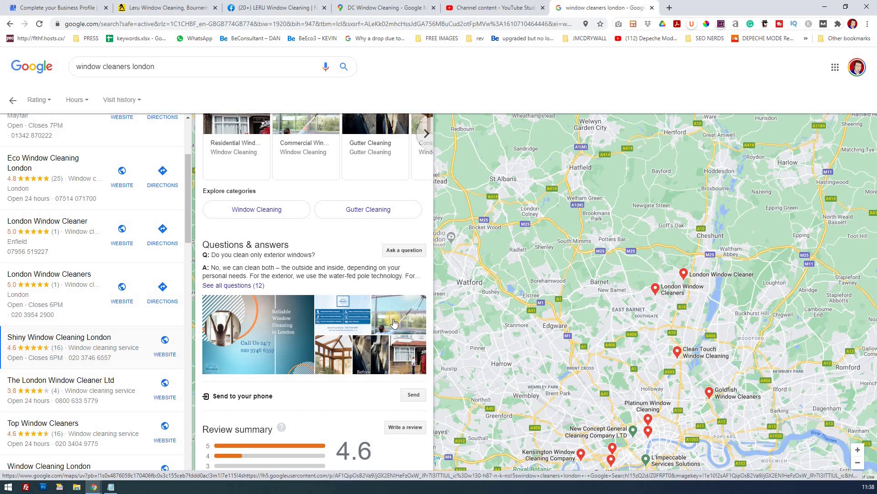
left_click(396, 319)
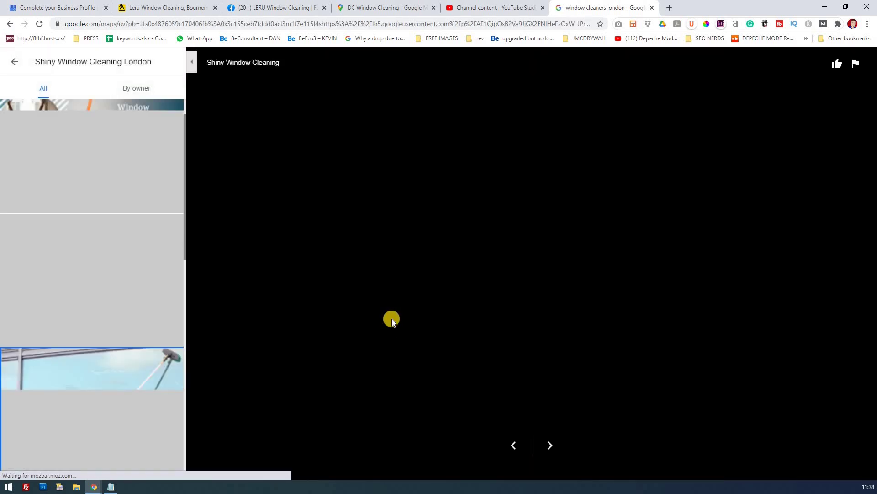
scroll(98, 454, "down", 2)
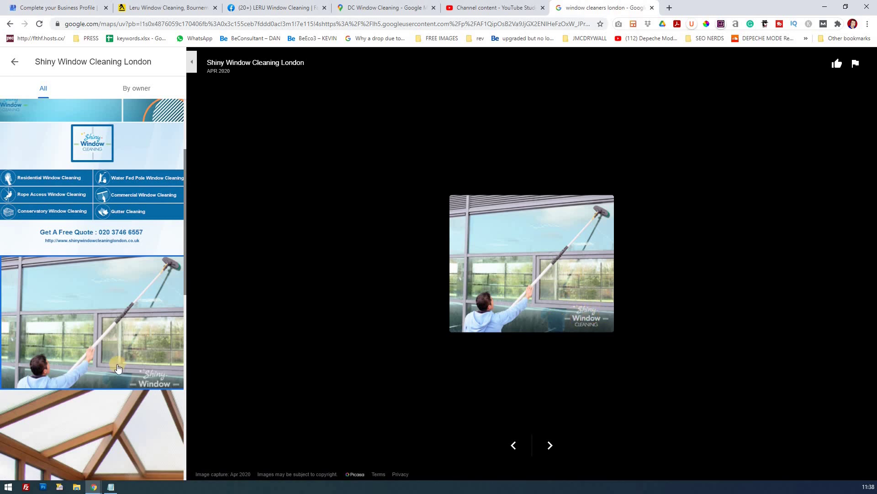
- Look through the rest of Shiny Window Cleaning London's photos, including the conservatory and before/after shots, and return to the search results
scroll(118, 364, "down", 5)
scroll(118, 295, "down", 1)
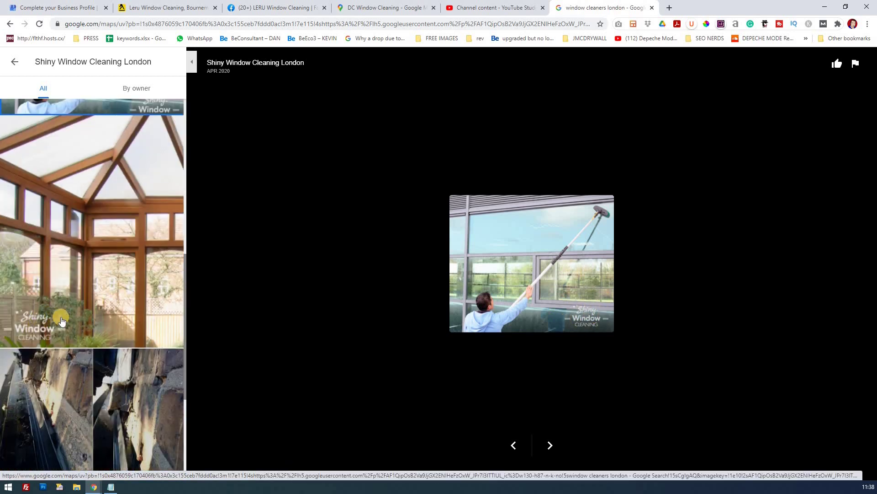
scroll(123, 387, "down", 5)
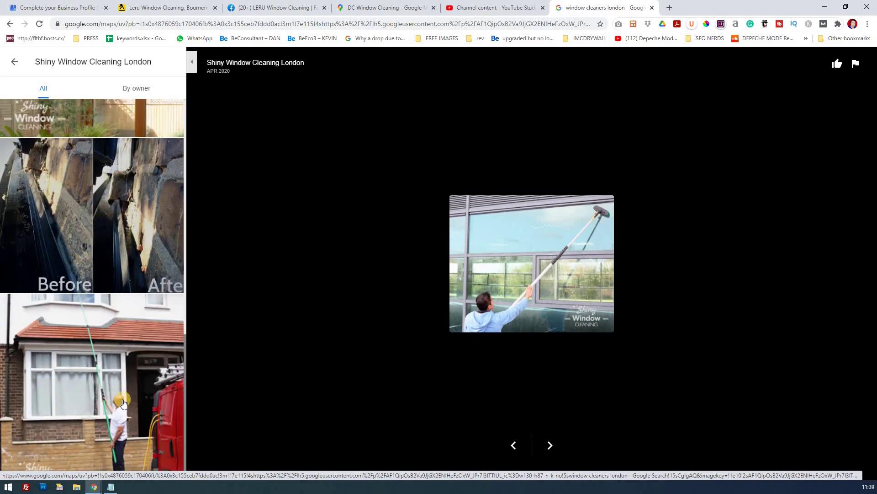
scroll(124, 402, "up", 9)
left_click(15, 61)
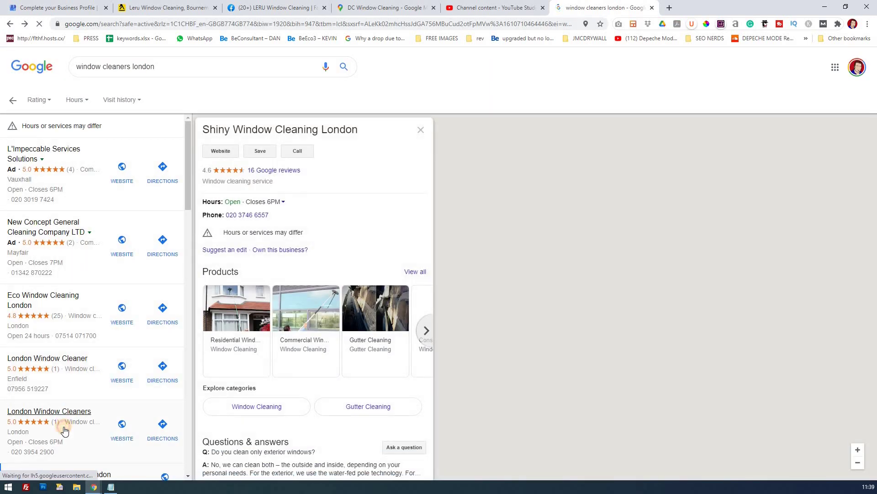
- Open the London Window Cleaners listing, followed by Top Window Cleaners, and examine the latter's products and photos
left_click(64, 428)
scroll(82, 426, "down", 3)
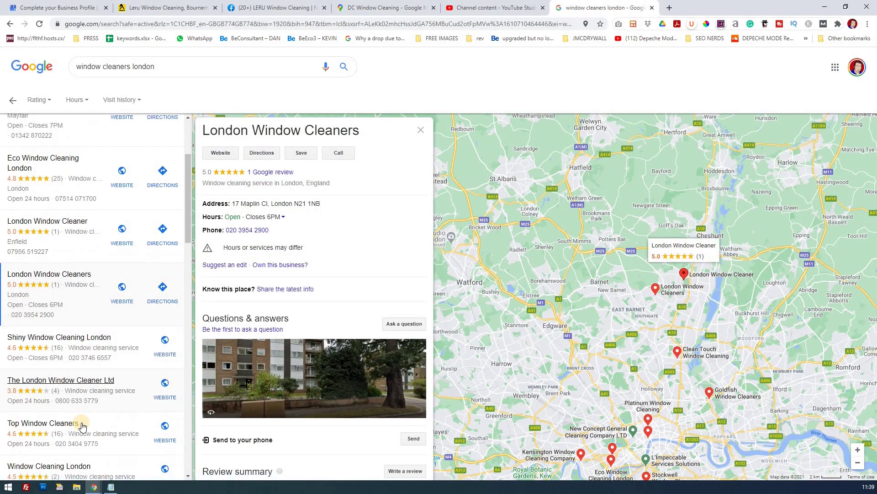
left_click(92, 421)
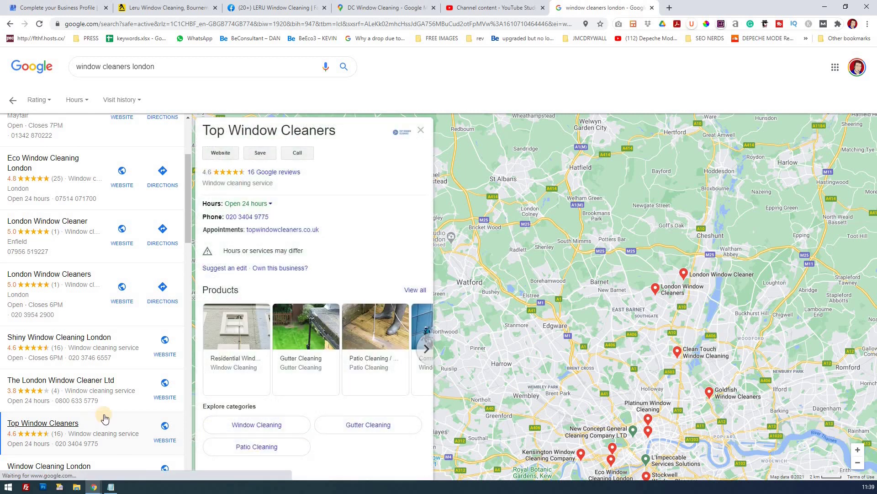
scroll(315, 396, "down", 2)
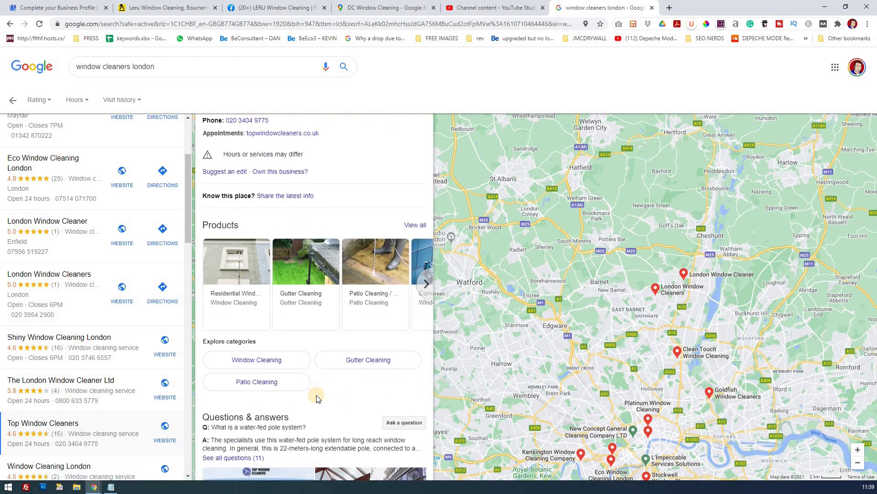
scroll(318, 398, "down", 4)
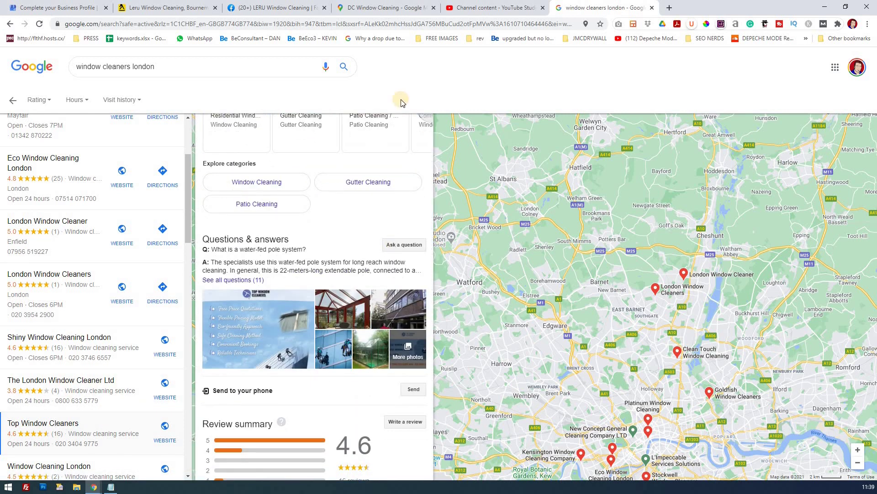
- Switch to LERU Window Cleaning's Facebook photos, save the blue logo image to the Desktop as logo.png and close the photo
left_click(77, 11)
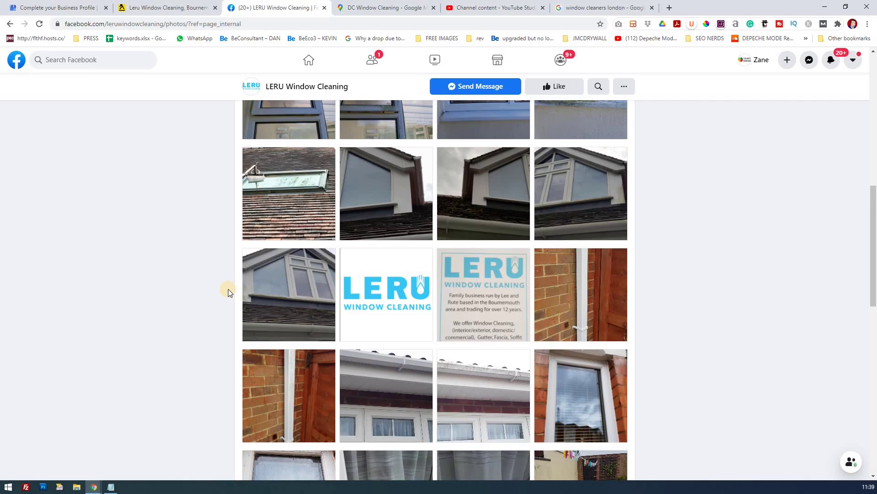
scroll(228, 289, "up", 3)
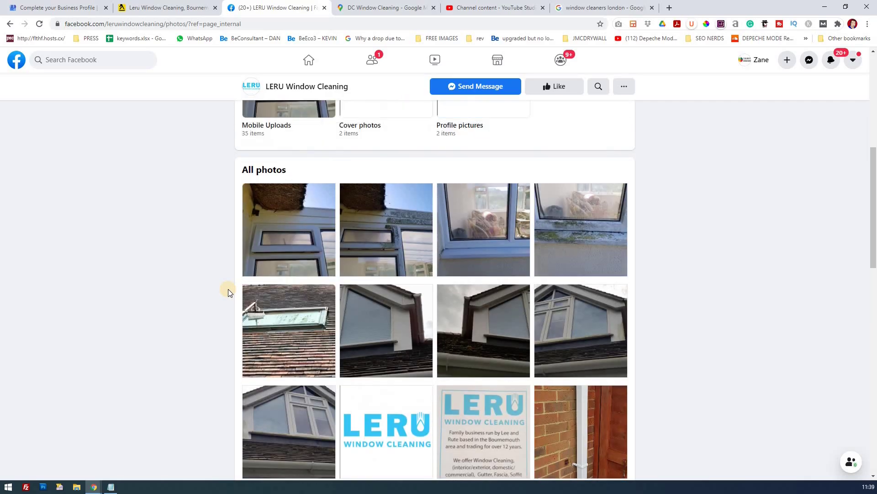
scroll(229, 292, "down", 5)
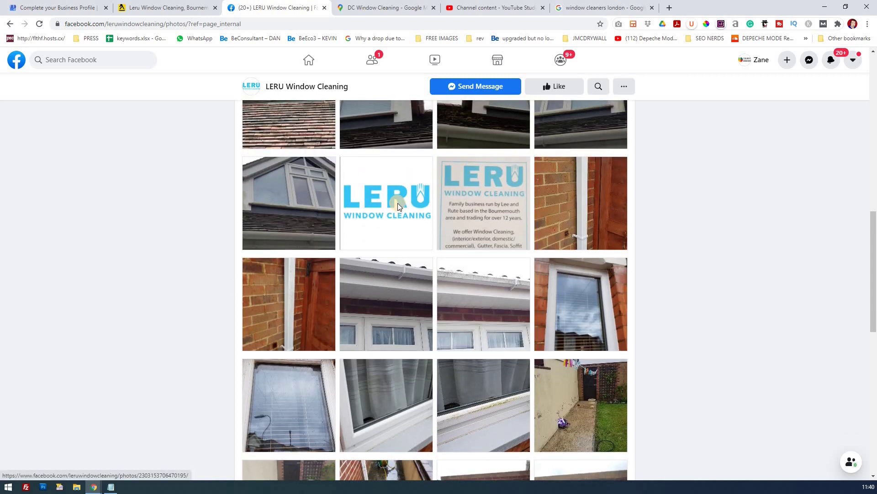
left_click(397, 206)
right_click(397, 210)
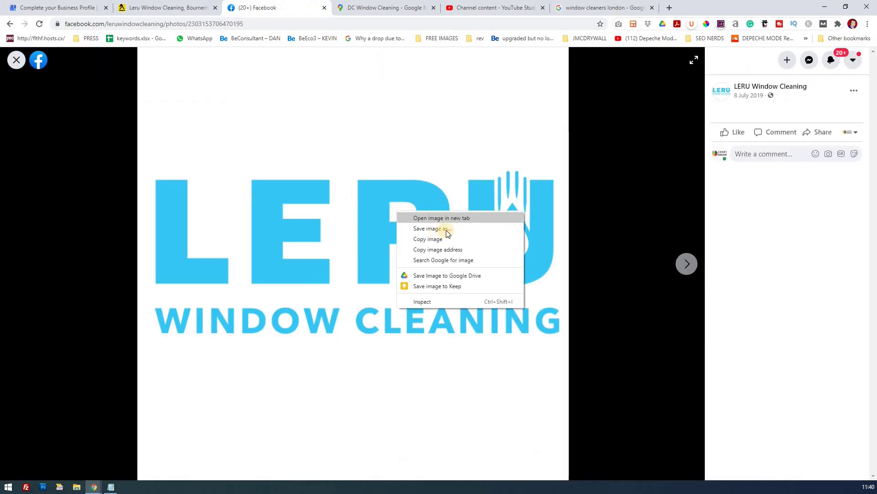
left_click(446, 229)
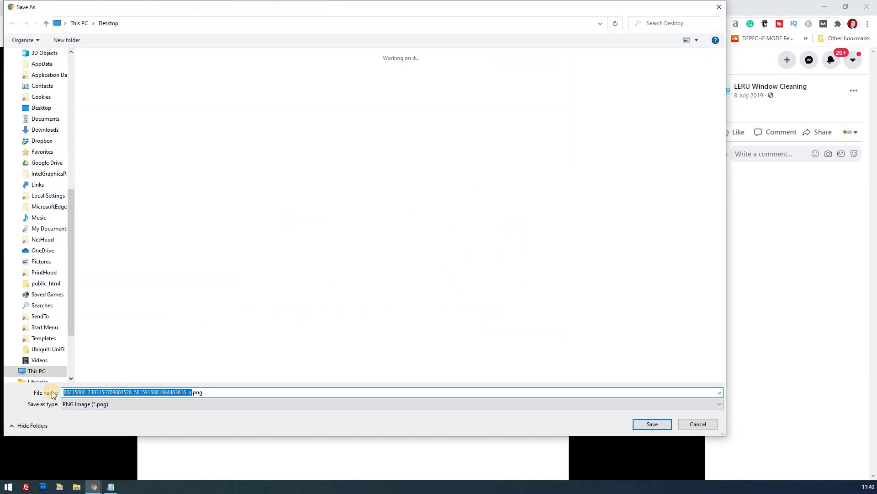
key("BackSpace")
type("logo")
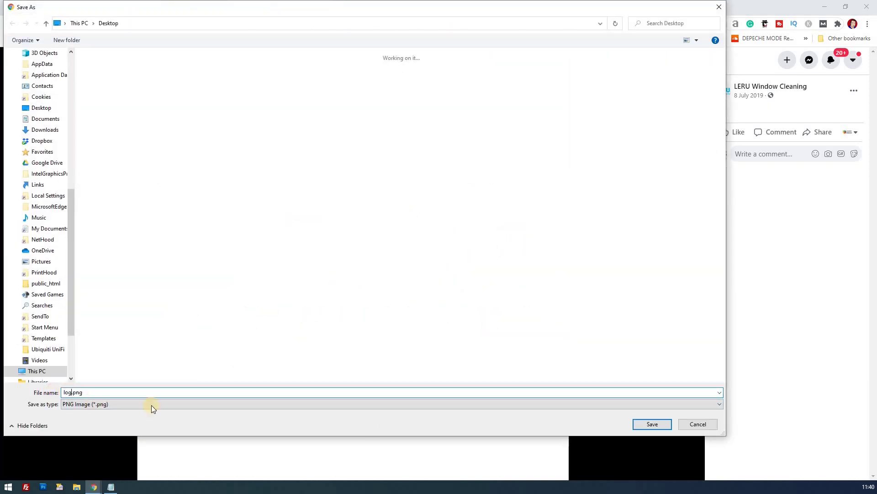
left_click(651, 424)
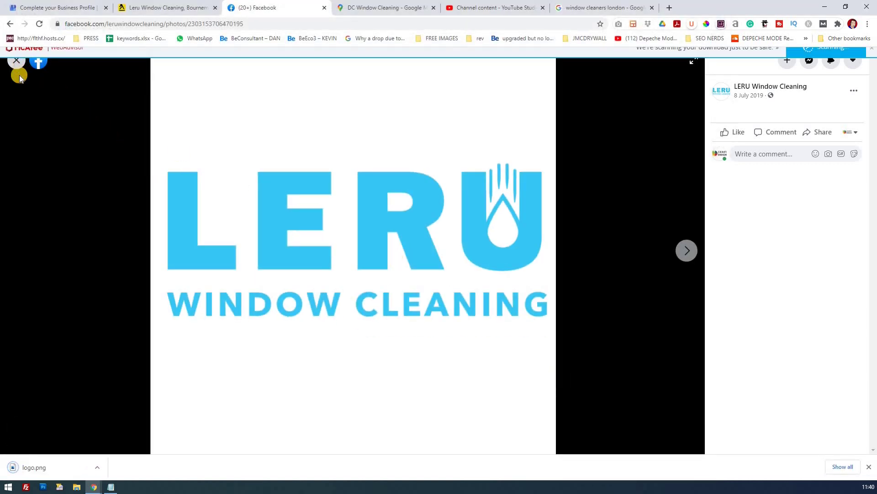
left_click(17, 62)
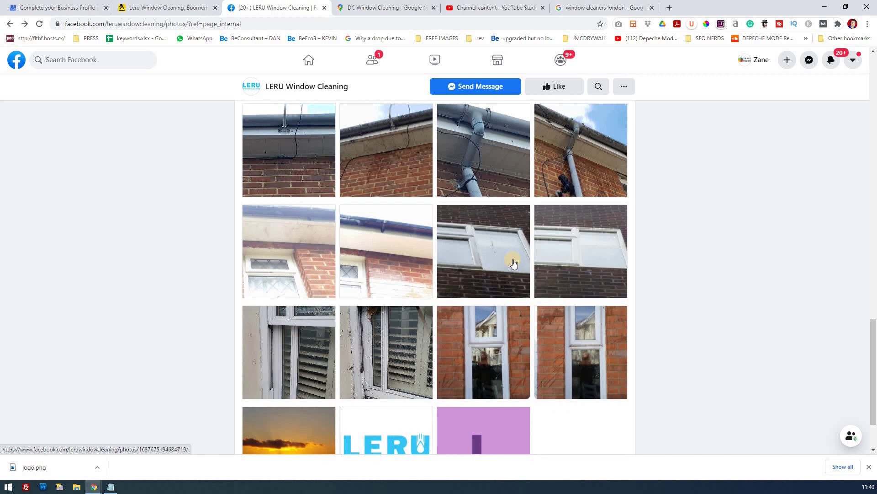
- Find LERU's May 2018 photo of the clean white window in a dark brick wall and save it to the Desktop as height.jpg
scroll(514, 264, "down", 2)
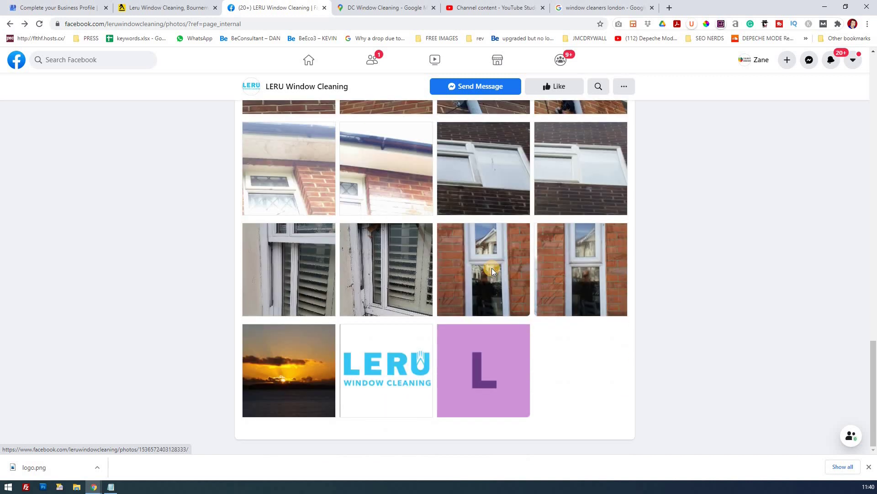
left_click(492, 272)
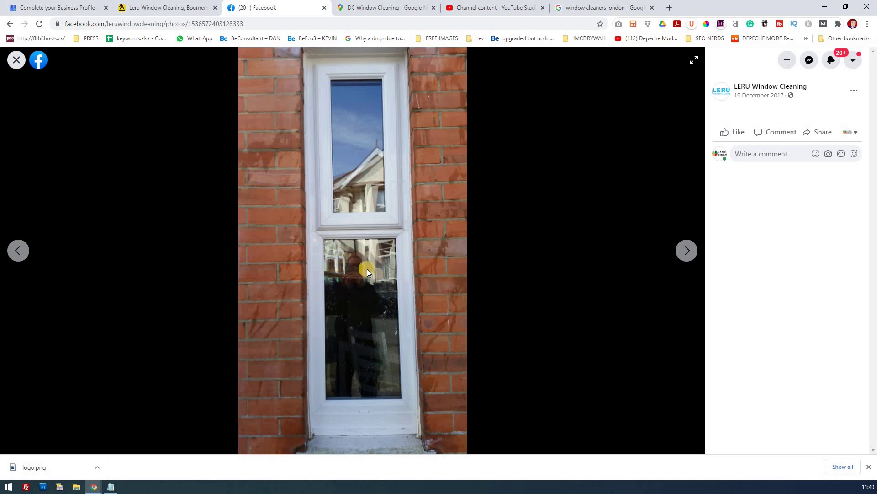
left_click(19, 250)
left_click(18, 250)
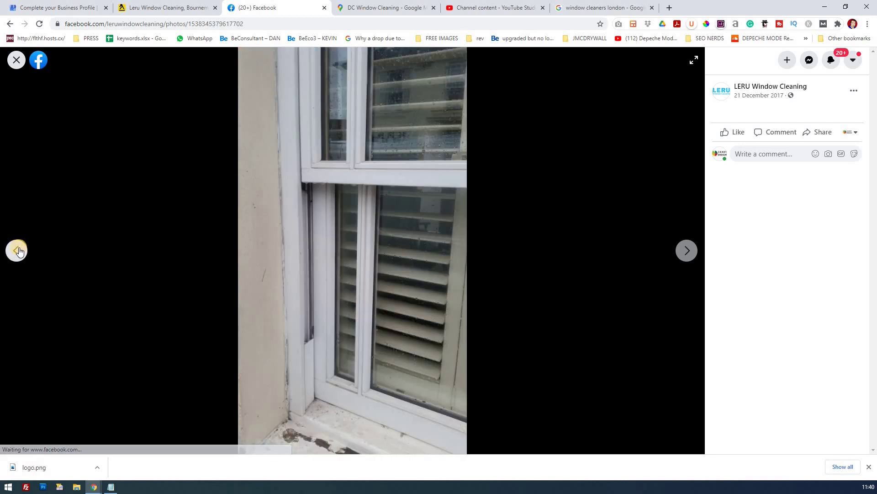
left_click(19, 251)
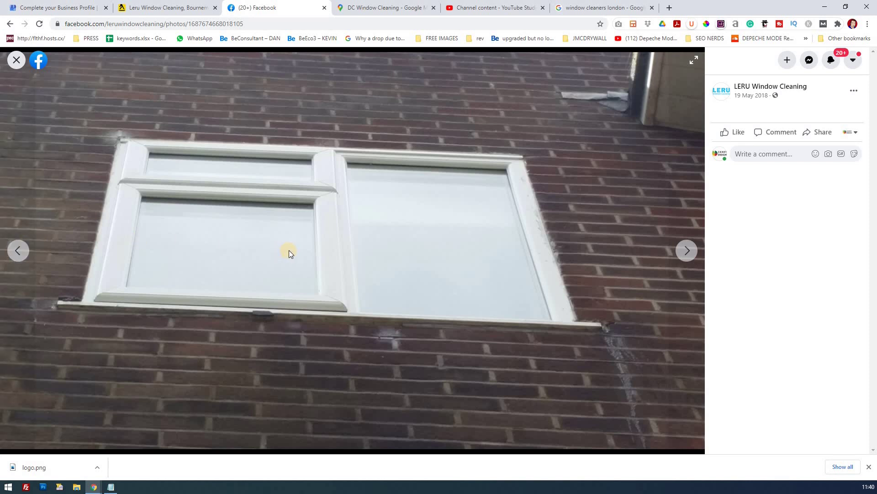
right_click(390, 233)
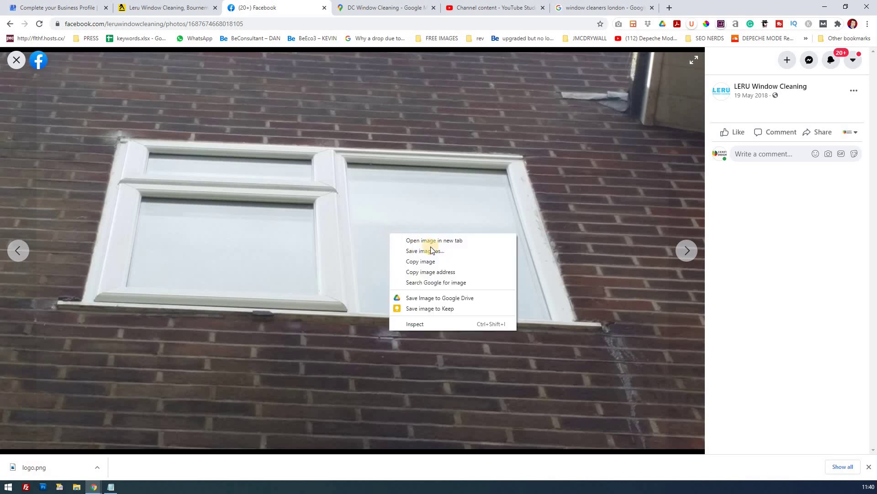
left_click(435, 249)
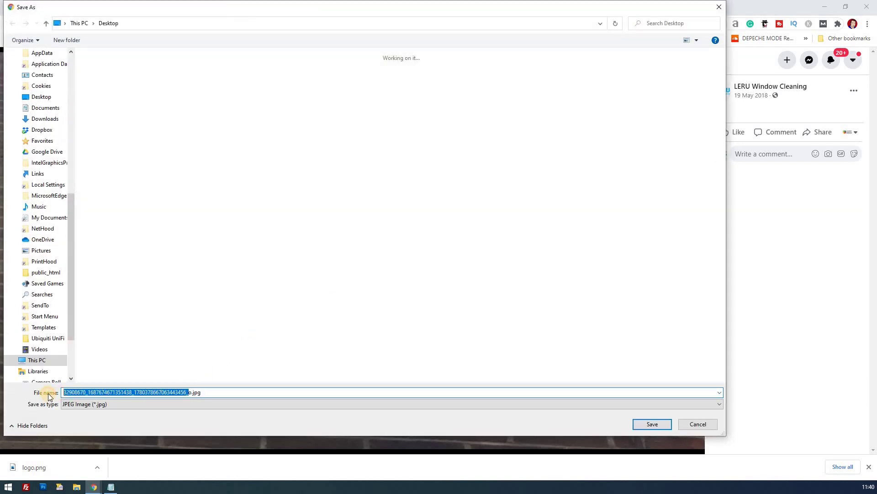
type("heigh")
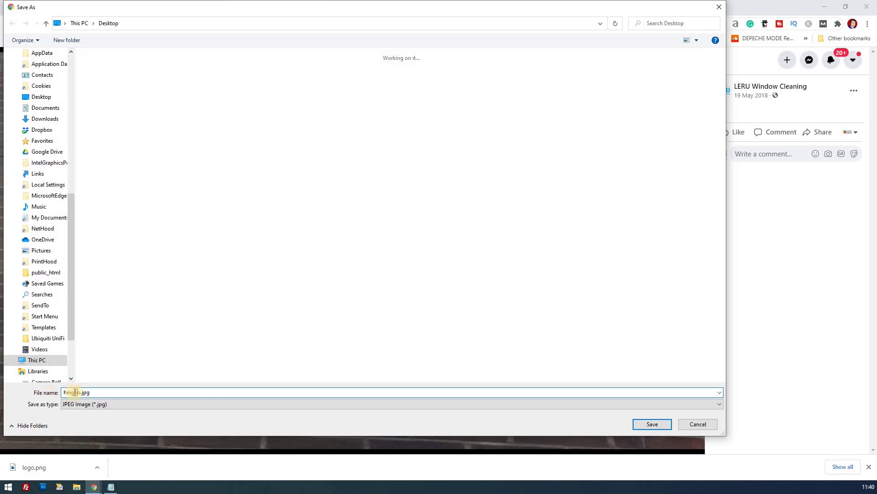
type("t")
key("Delete")
left_click(646, 422)
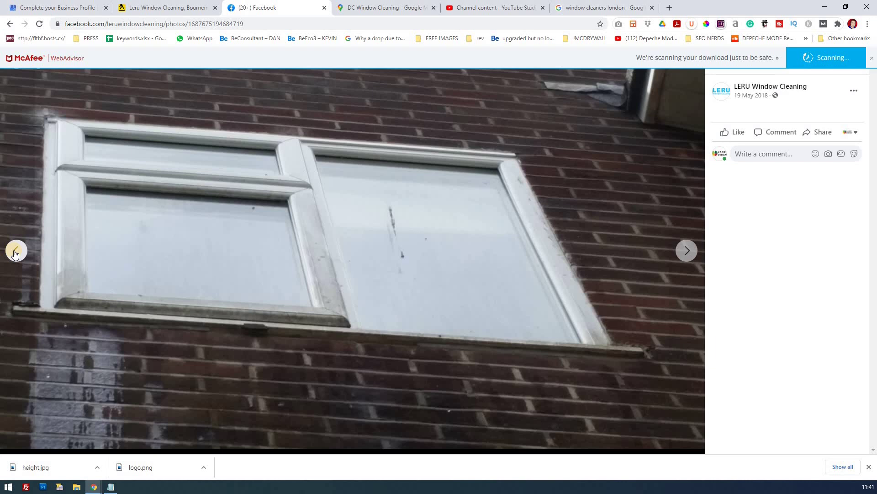
- Save the matching photo of the same window still dirty to the Desktop as before.jpg
right_click(295, 234)
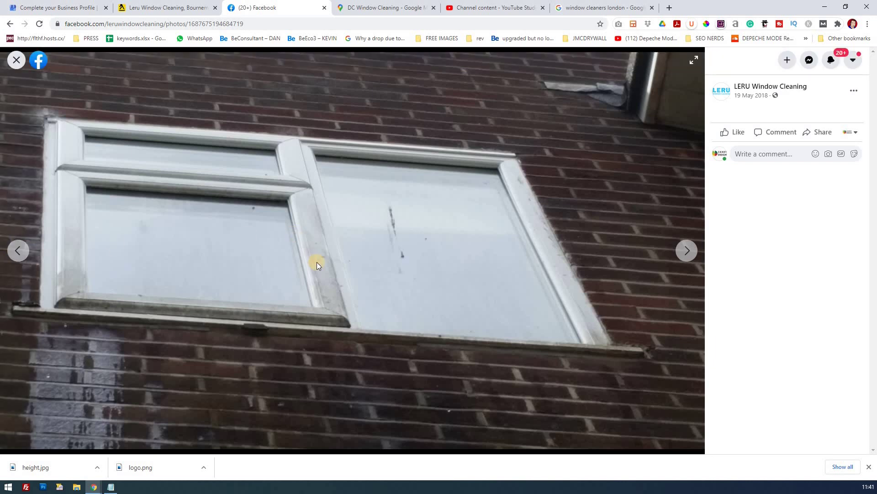
left_click(342, 255)
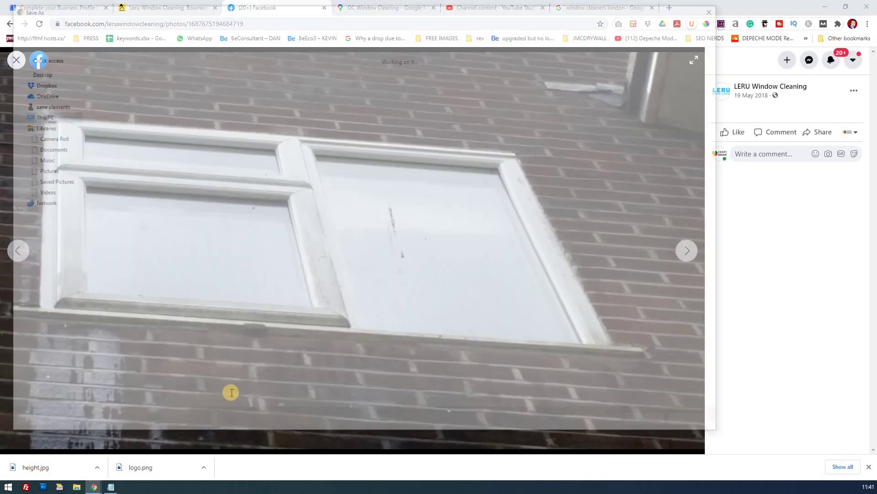
left_click_drag(191, 391, 20, 390)
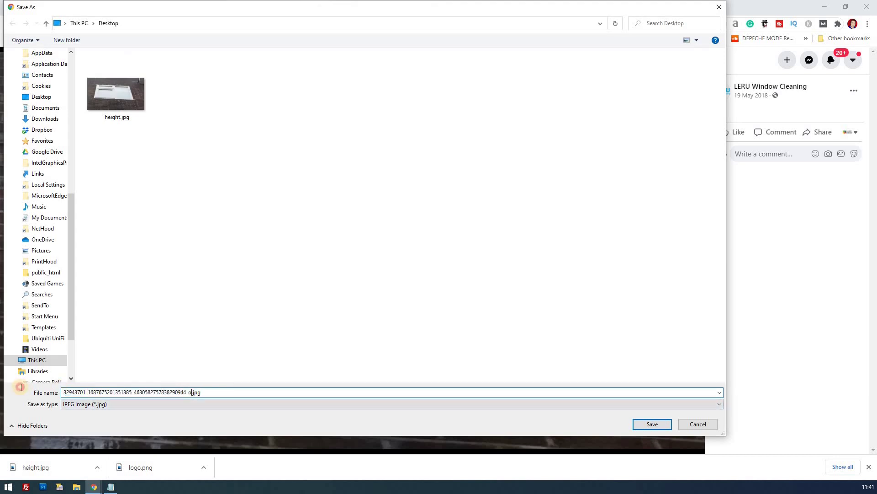
type("before")
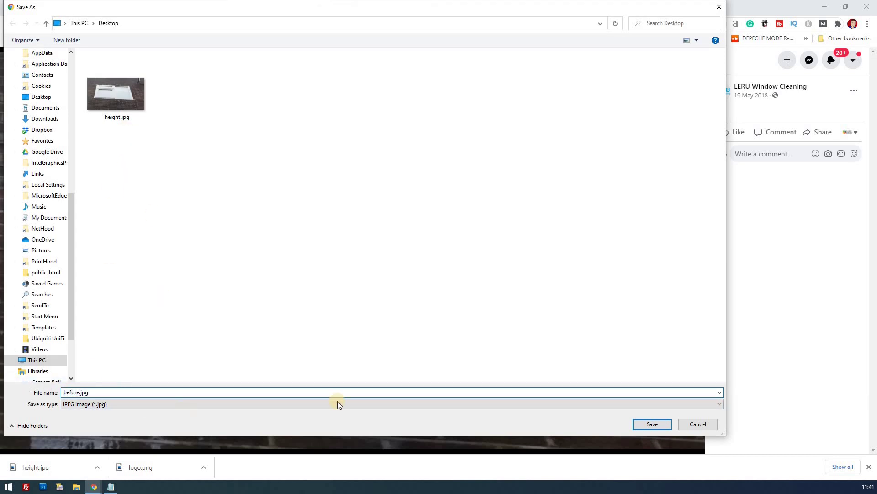
left_click(651, 421)
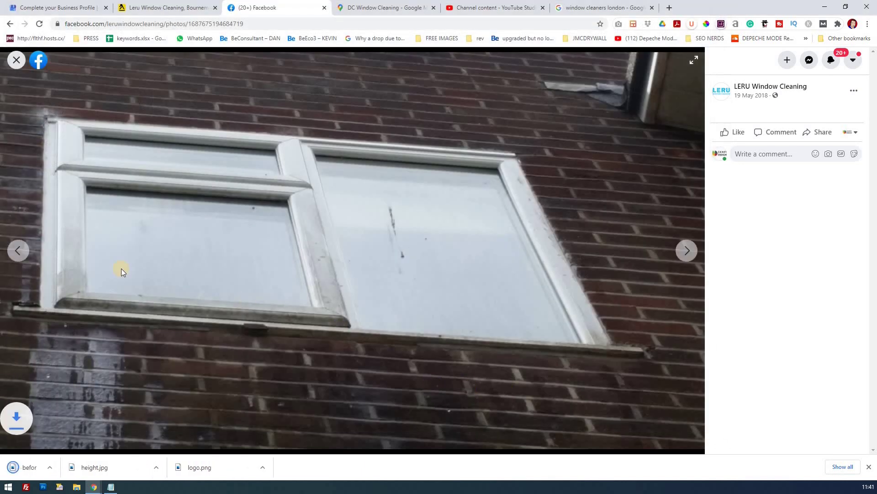
- Browse LERU's Facebook photos until reaching the April 2019 shot of the half-cleaned path with the yellow hose
left_click(22, 253)
left_click(21, 253)
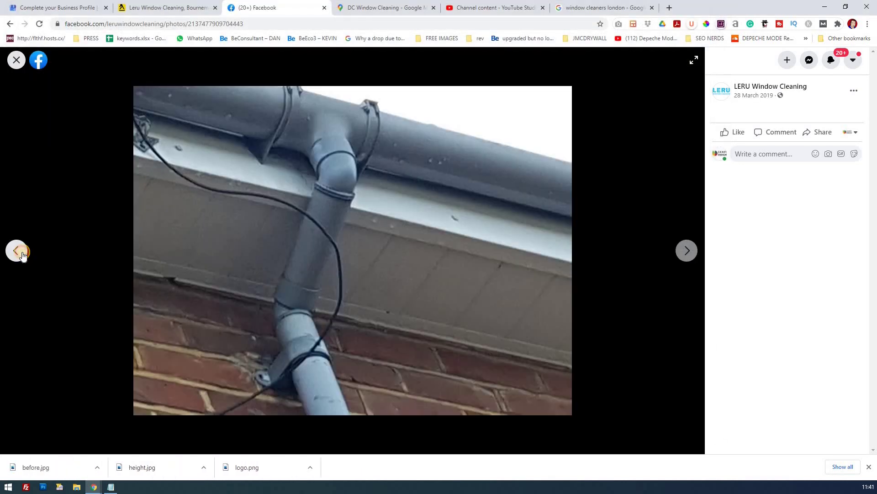
left_click(22, 253)
left_click(21, 252)
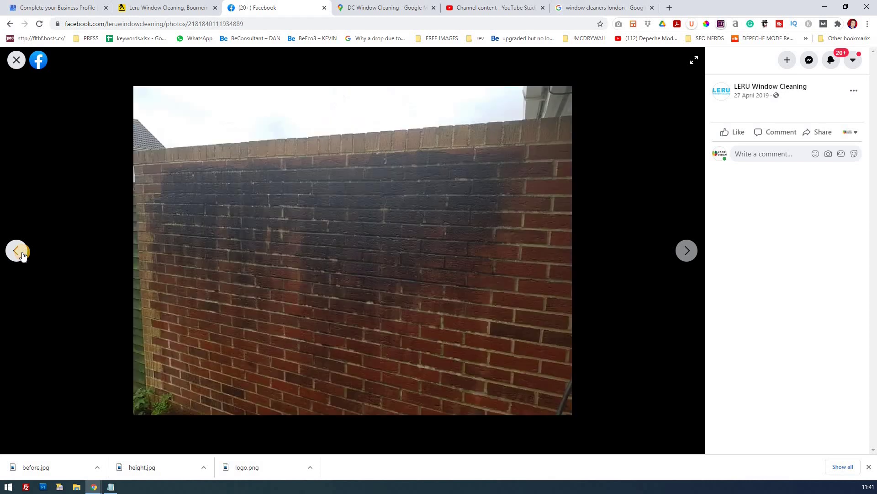
left_click(21, 253)
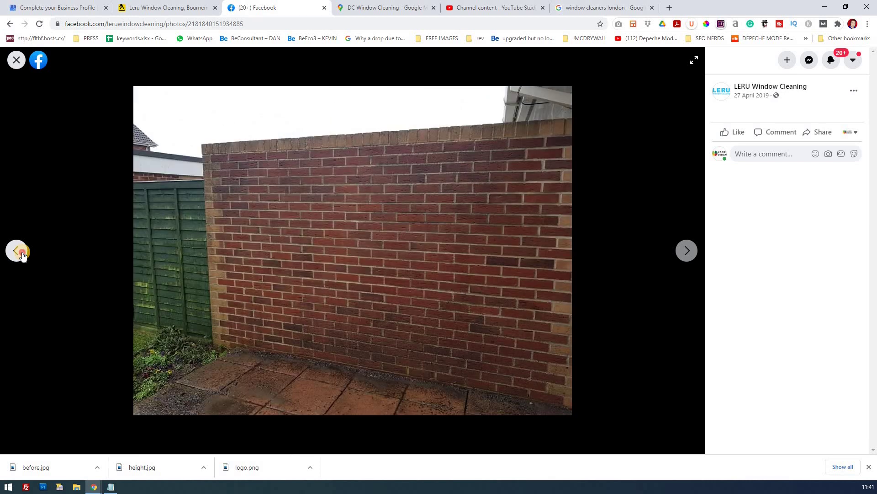
left_click(22, 252)
left_click(22, 253)
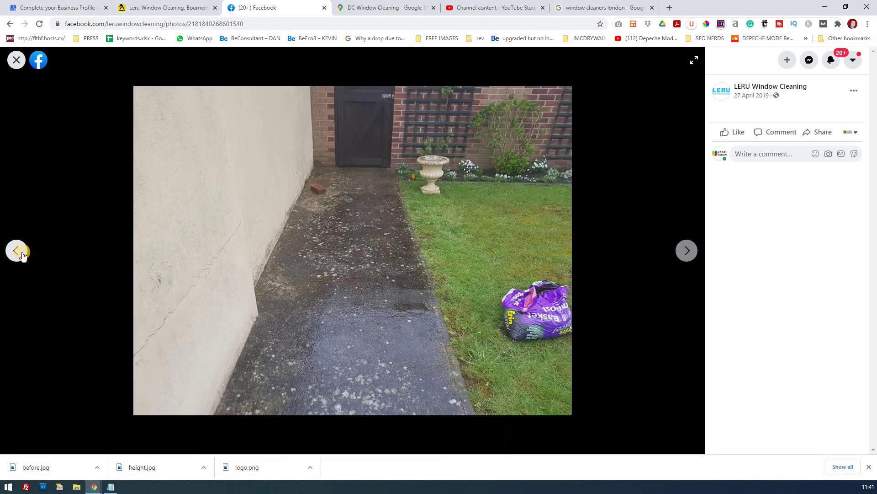
left_click(686, 250)
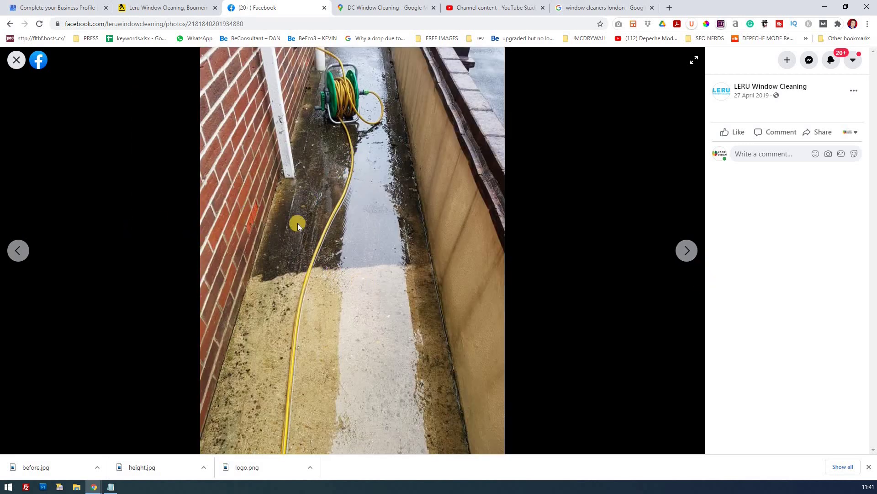
- Save the photo of the half-cleaned path with the yellow hose to the Desktop as waterpresure.jpg
right_click(325, 223)
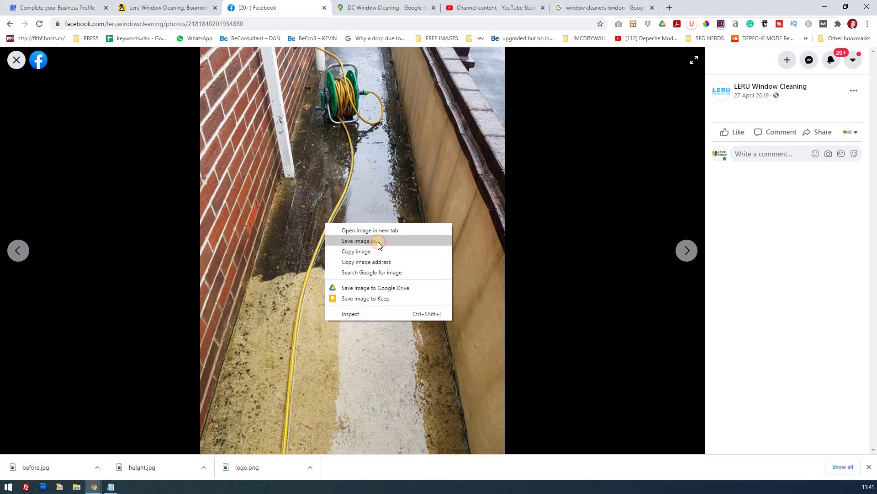
left_click(377, 242)
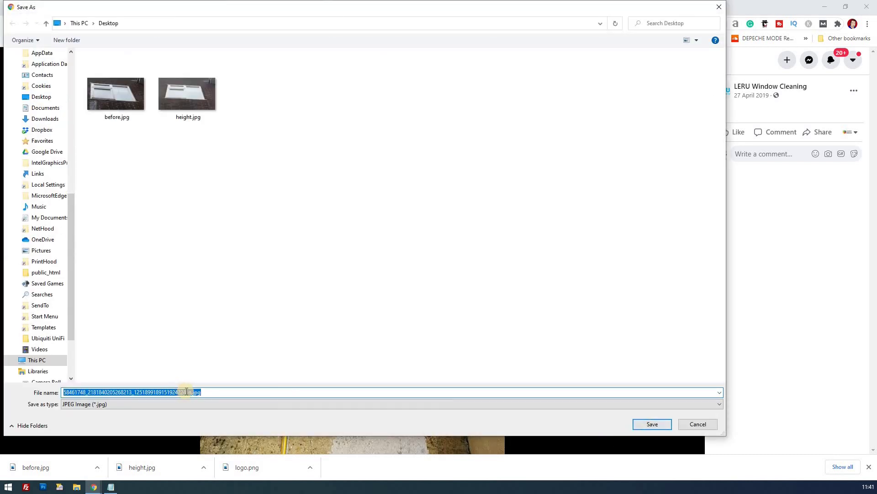
left_click_drag(190, 392, 40, 386)
key("Delete")
key("Delete")
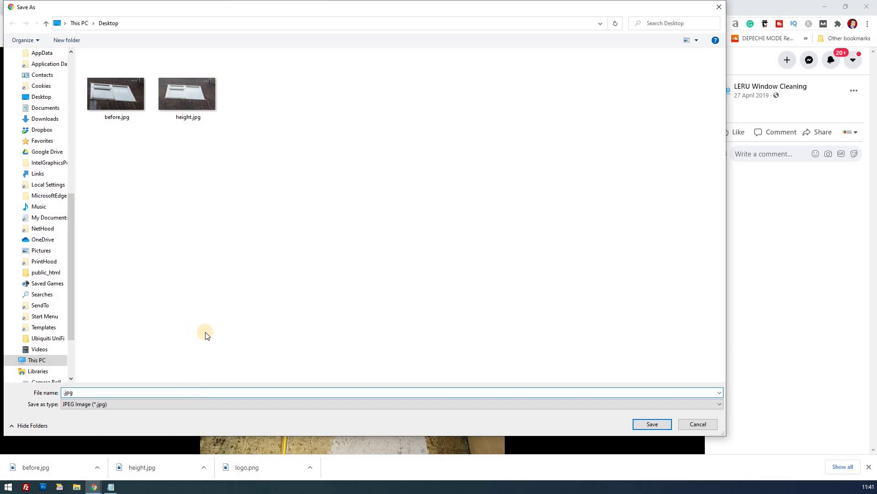
type("waterpresuu")
key("BackSpace")
type("re")
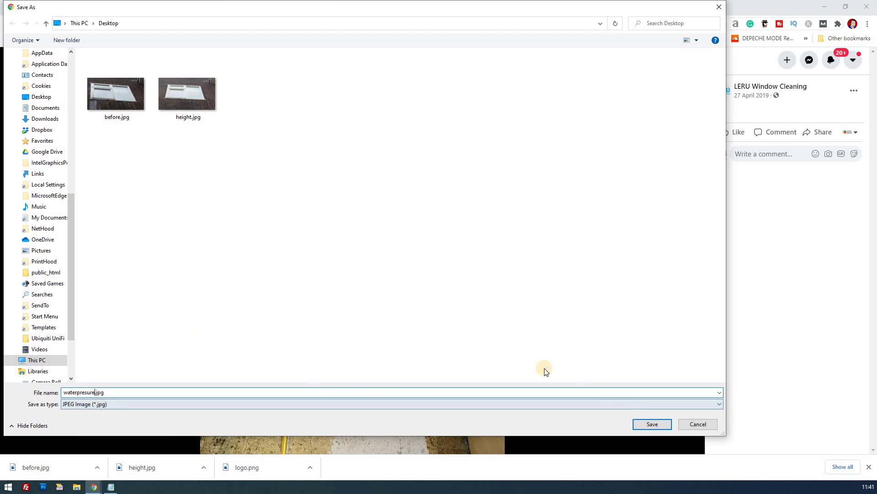
key("Return")
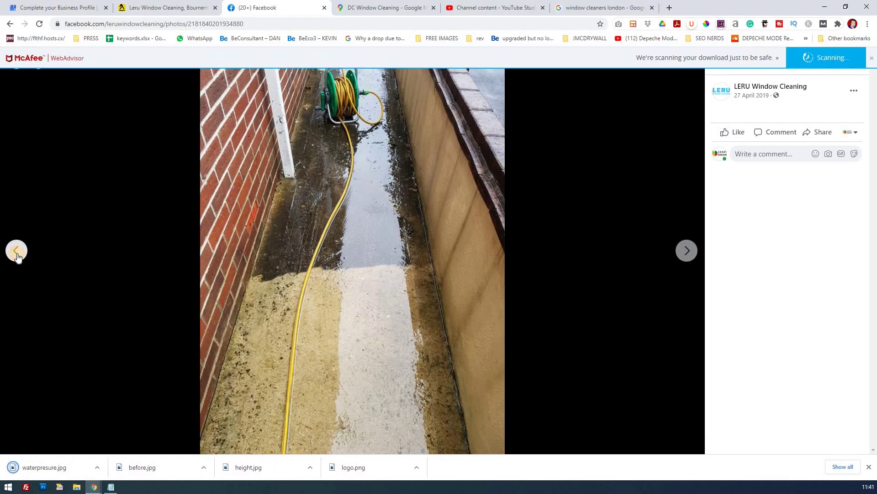
- Find LERU's May 2019 photo of the white-framed window with net curtains and save it to the Desktop as clean.jpg
left_click(18, 252)
left_click(18, 252)
left_click(18, 255)
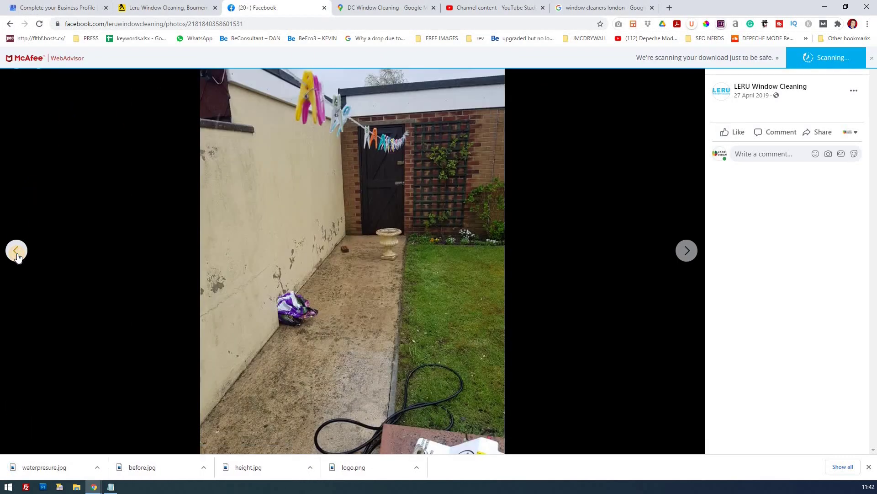
left_click(18, 255)
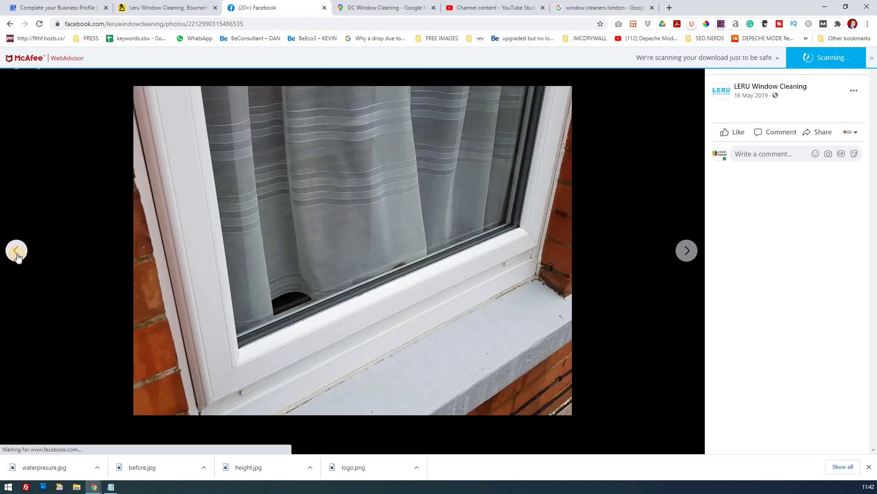
right_click(279, 262)
left_click(315, 279)
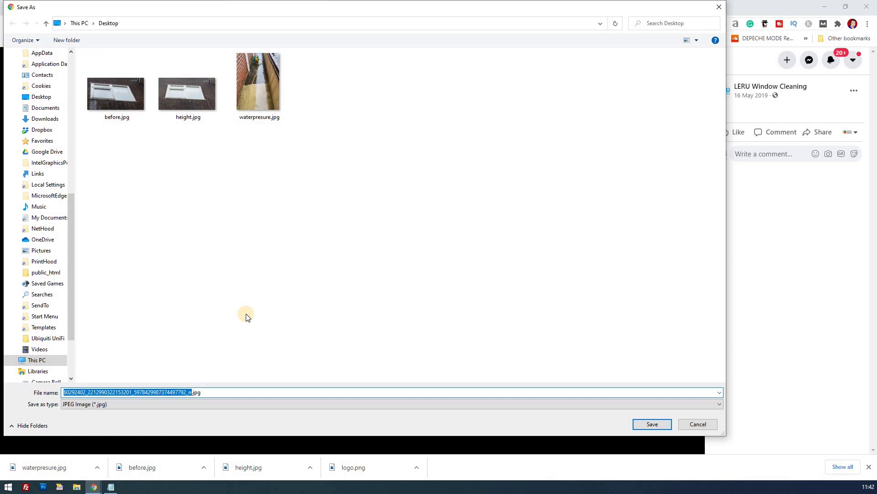
type("clean")
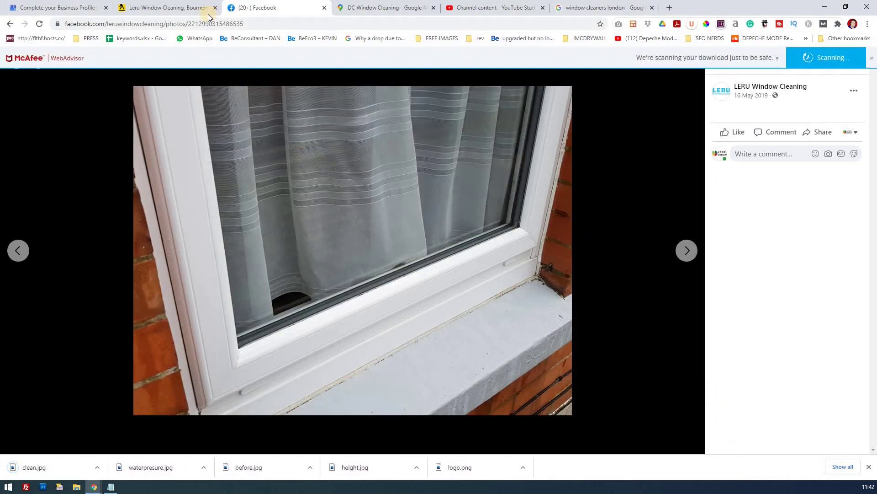
- Return to the Google Business Profile setup, add the logo, height, before, waterpresure and clean images as work photos, and continue
left_click(187, 8)
left_click(76, 8)
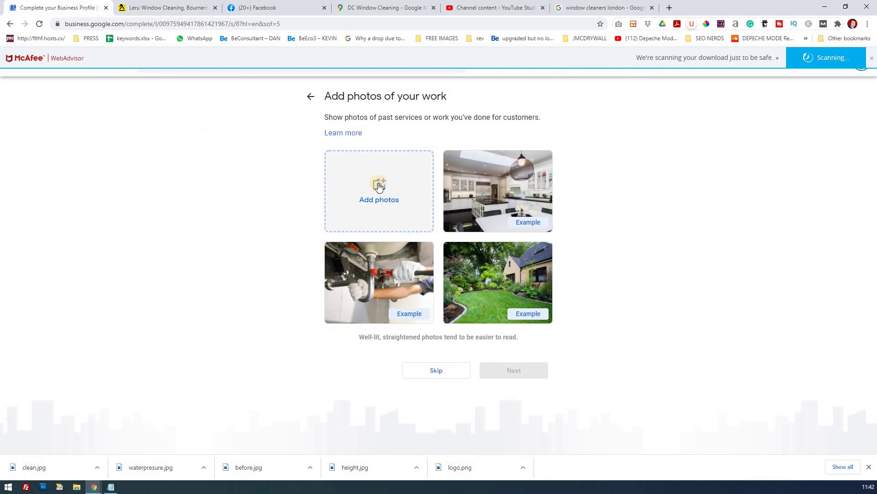
left_click(378, 186)
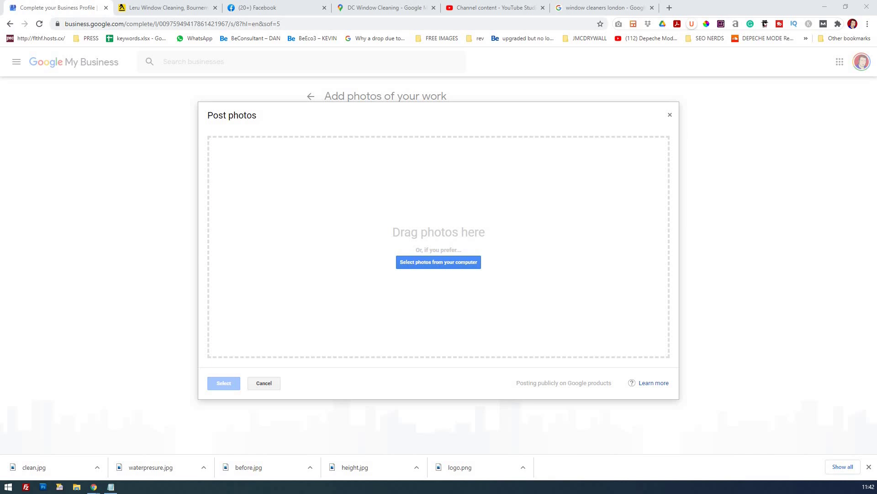
left_click_drag(260, 296, 347, 281)
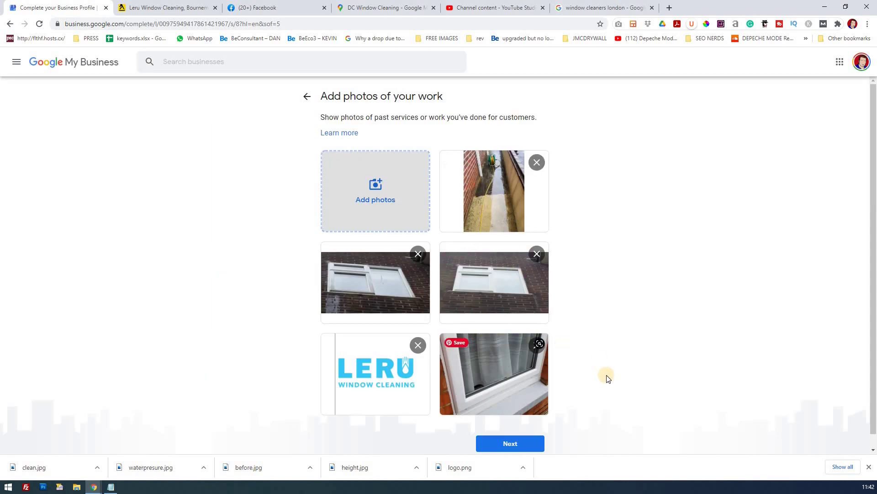
scroll(561, 437, "down", 1)
left_click(506, 438)
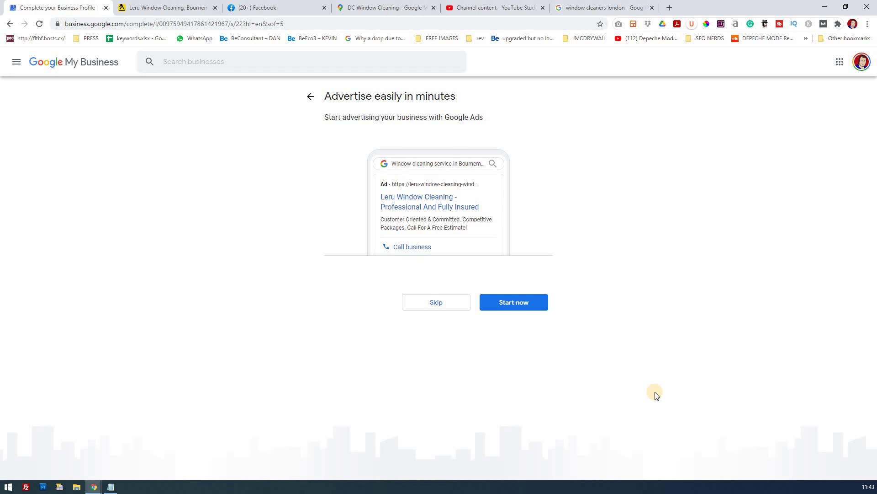
- Skip the Google Ads offer, finish the profile setup and close the Your plan panel on the dashboard
left_click(446, 307)
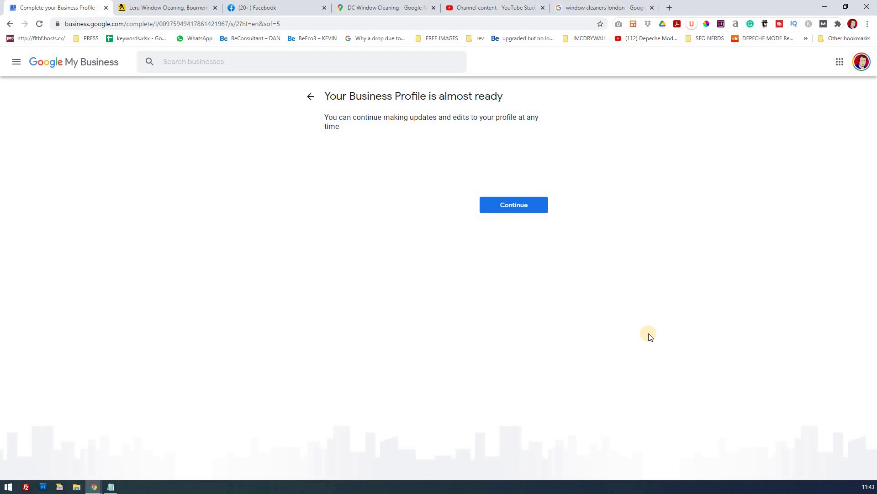
left_click(521, 207)
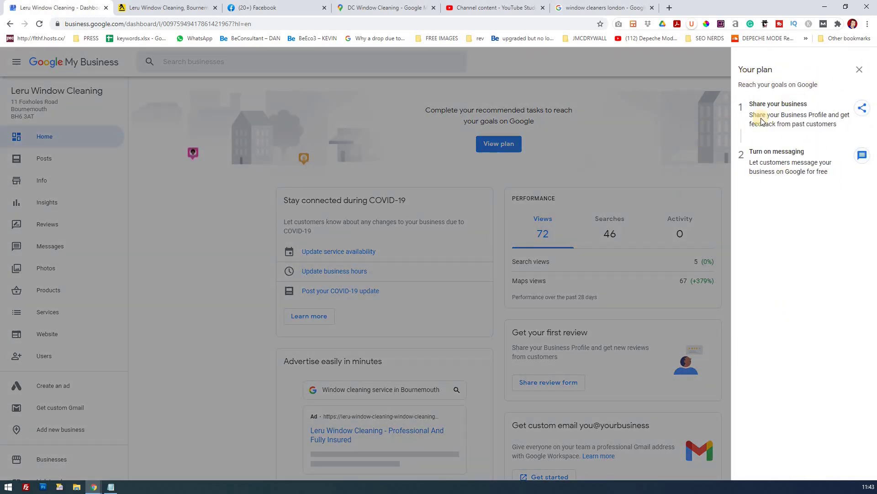
left_click(730, 151)
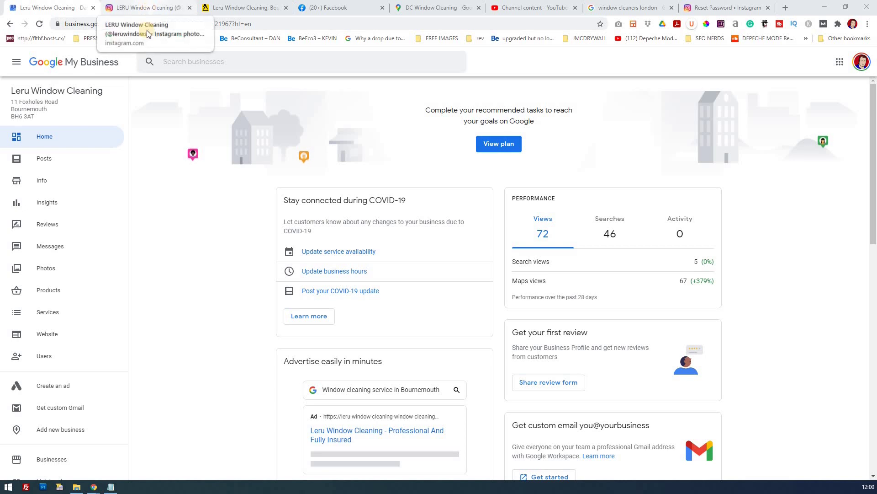
- Switch to LERU Window Cleaning's Instagram profile and examine its posts for further before-and-after and work photos
left_click(147, 8)
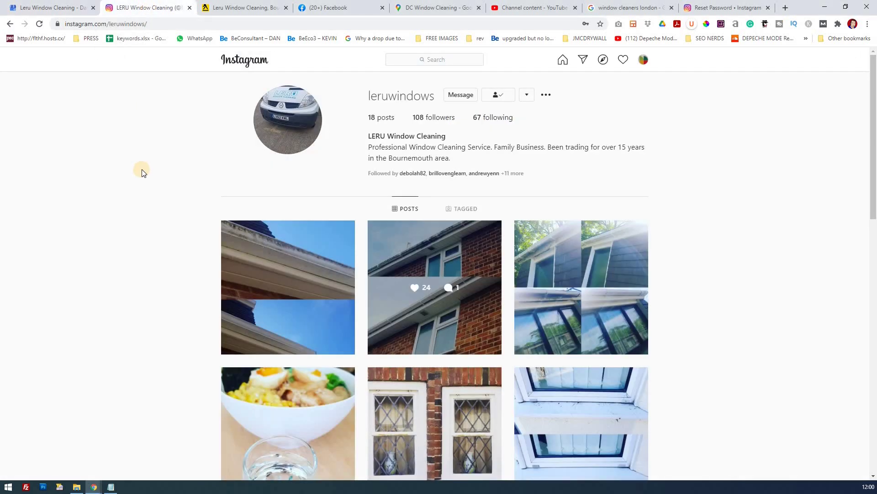
scroll(143, 171, "down", 5)
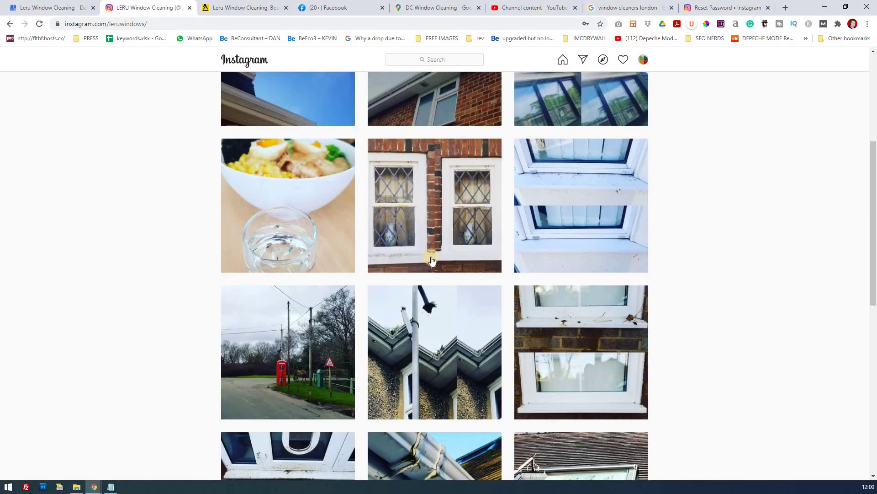
scroll(432, 261, "up", 2)
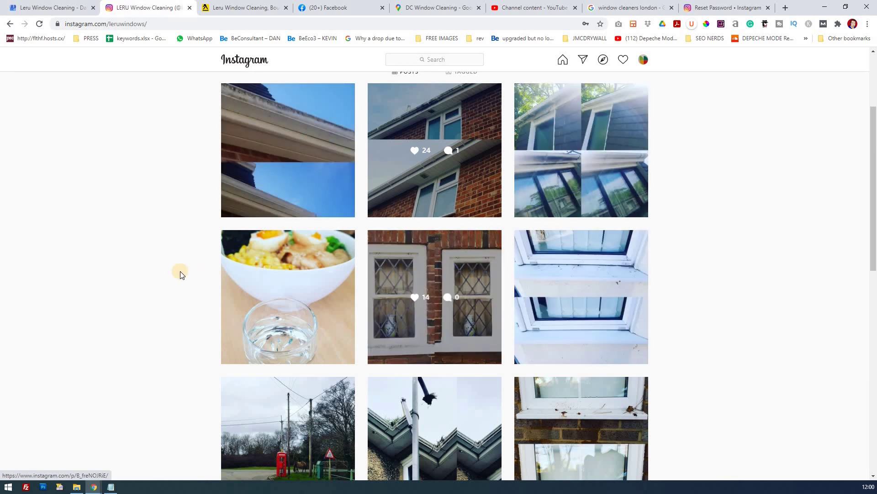
scroll(179, 272, "down", 6)
scroll(177, 272, "down", 2)
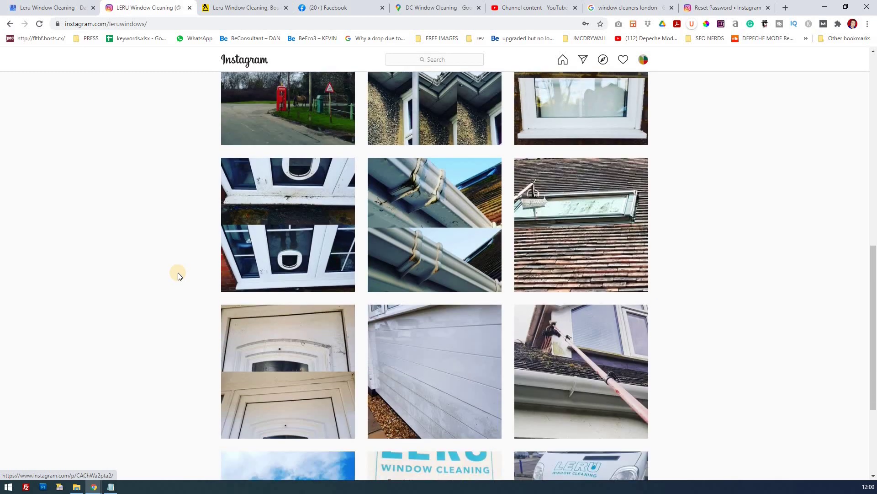
scroll(178, 272, "down", 2)
scroll(177, 273, "down", 2)
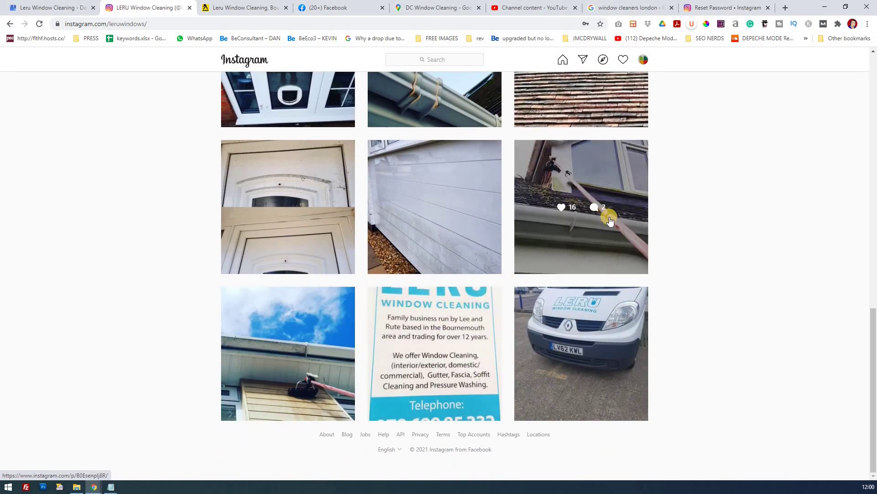
scroll(436, 250, "up", 1)
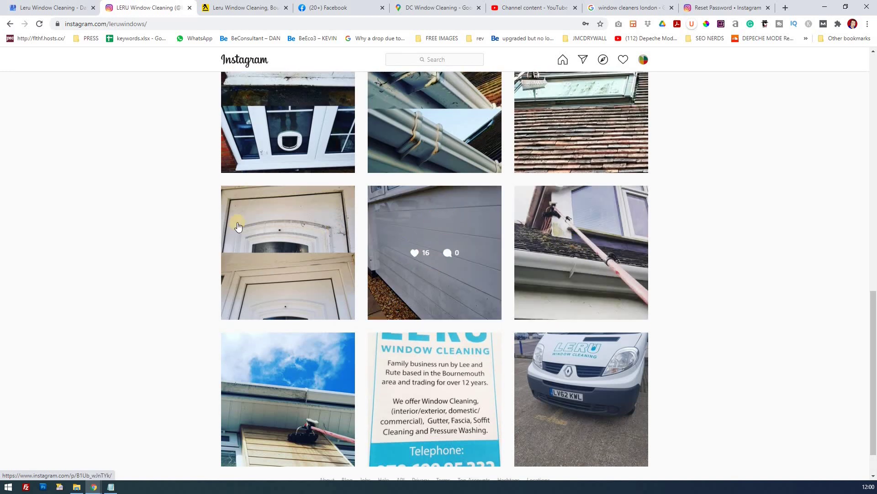
scroll(105, 239, "up", 1)
scroll(105, 239, "up", 9)
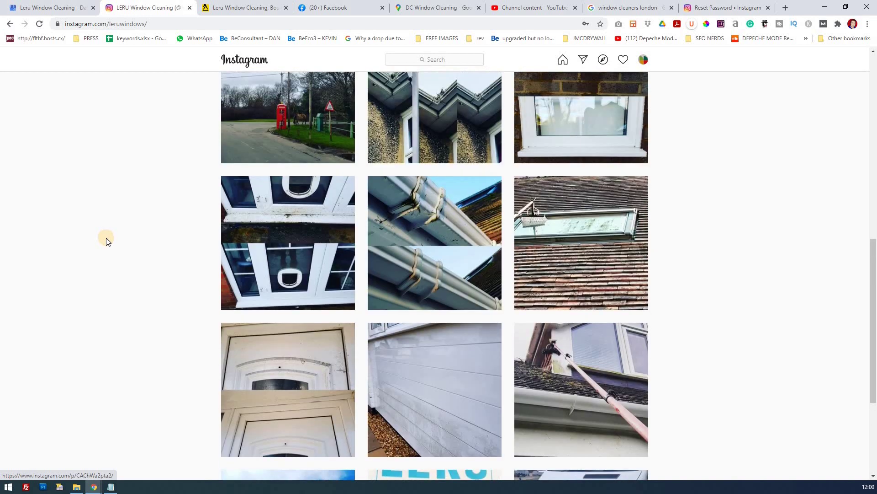
scroll(106, 240, "up", 4)
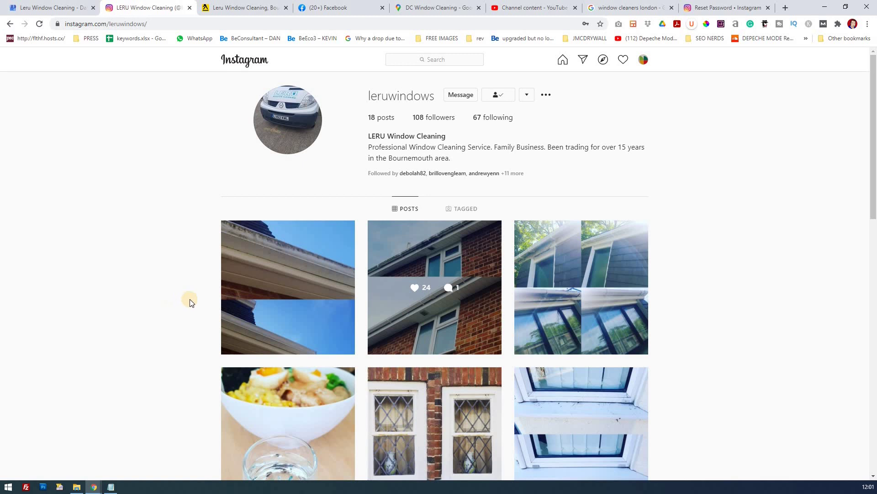
- Open LERU's May 2020 fascia, soffit and gutter post on Instagram and try to save its before-and-after photo to the Desktop
left_click(250, 267)
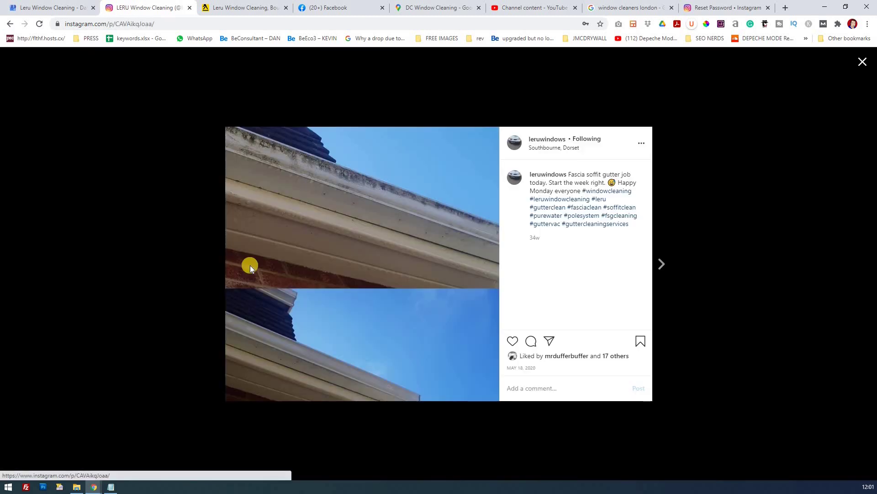
right_click(361, 259)
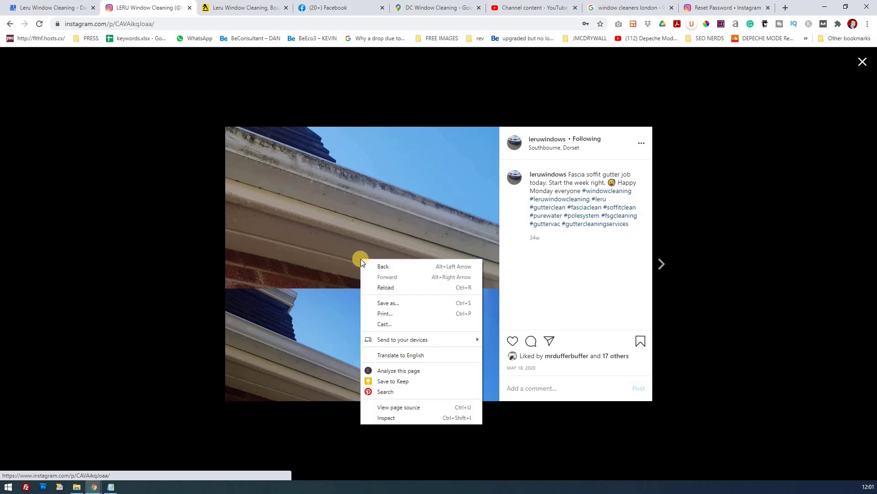
left_click(404, 302)
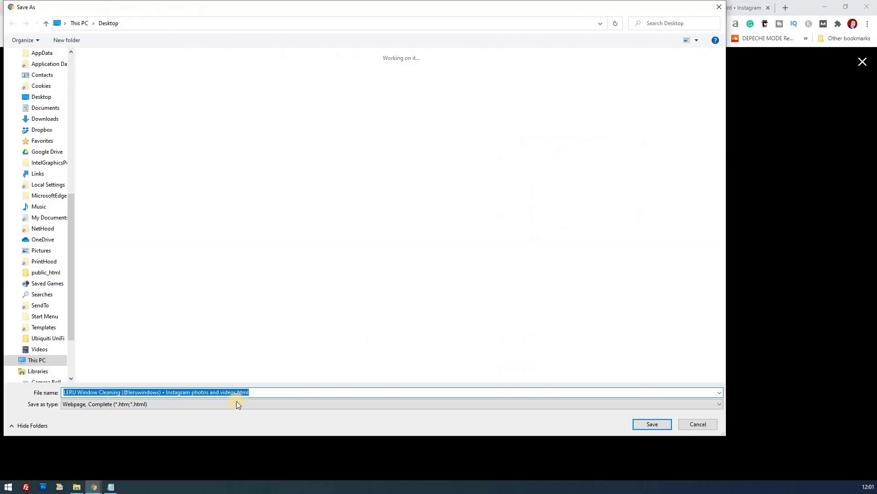
key("Return")
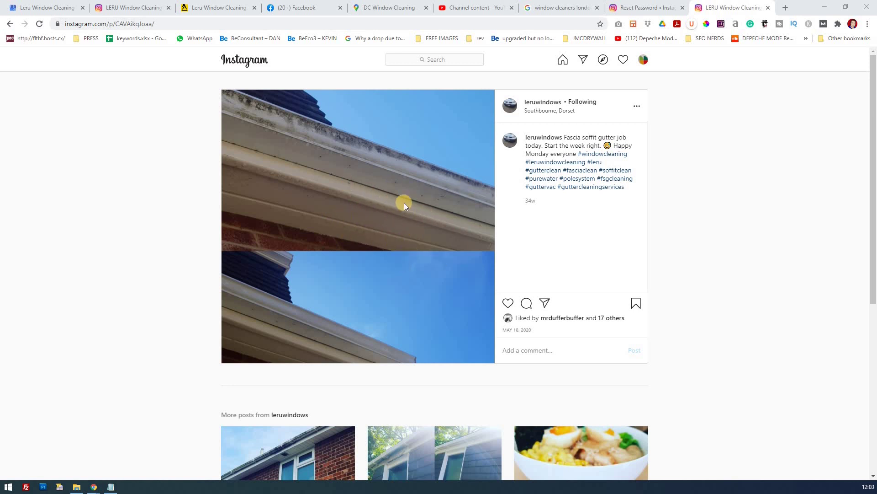
- Inspect the fascia post's photo in the developer tools and expand the KL4Bh div to expose its image tag
right_click(365, 215)
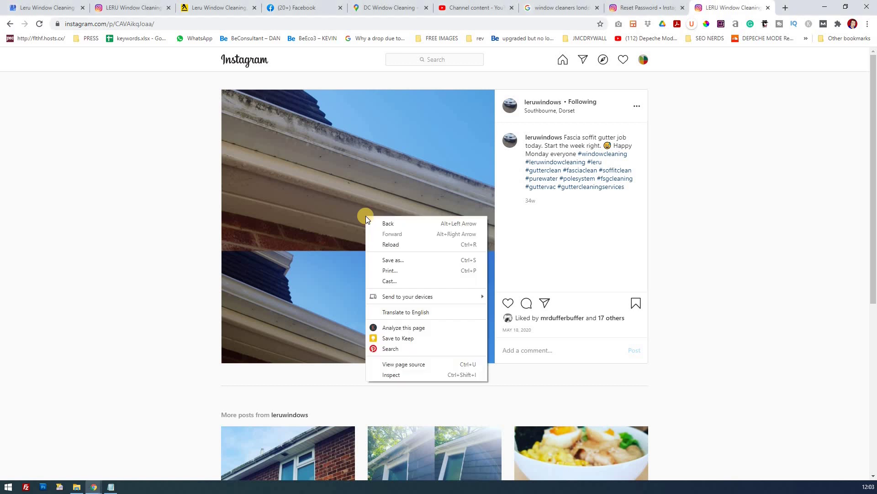
left_click(400, 375)
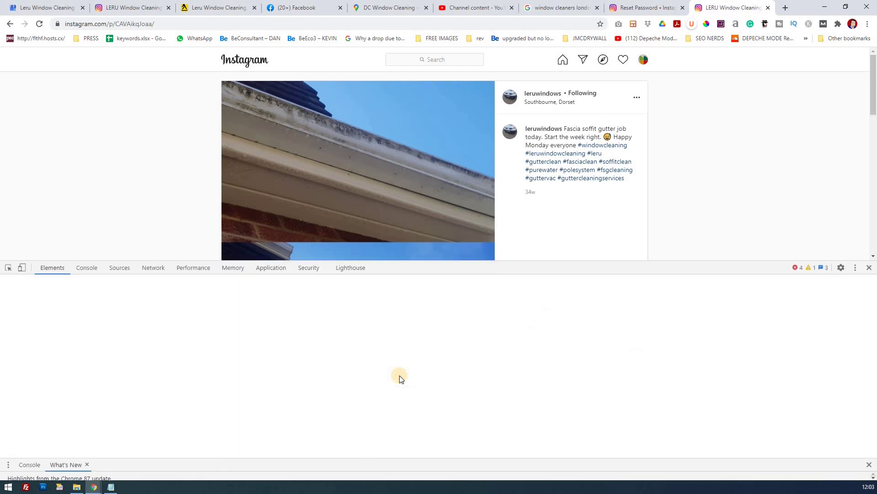
right_click(378, 222)
left_click(410, 378)
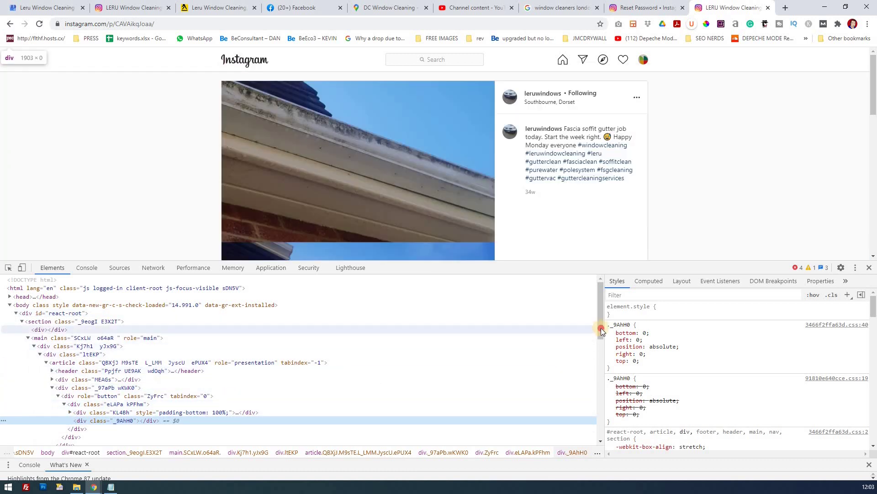
left_click(602, 347)
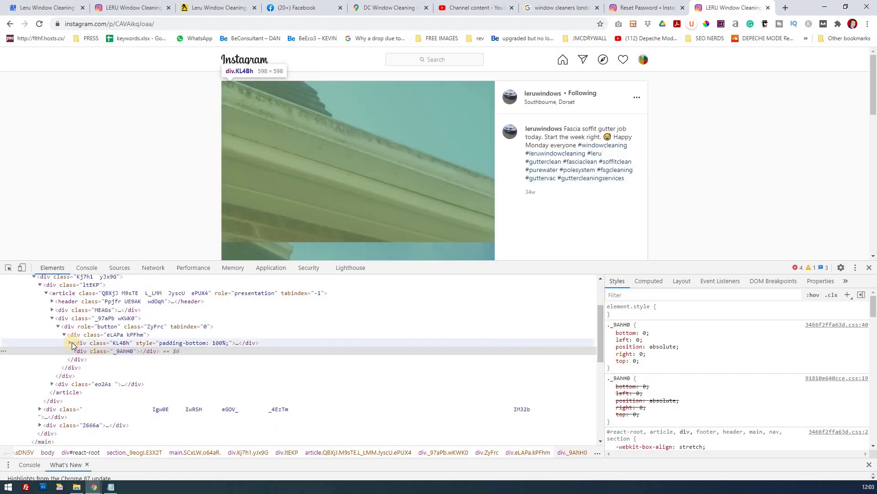
left_click(70, 342)
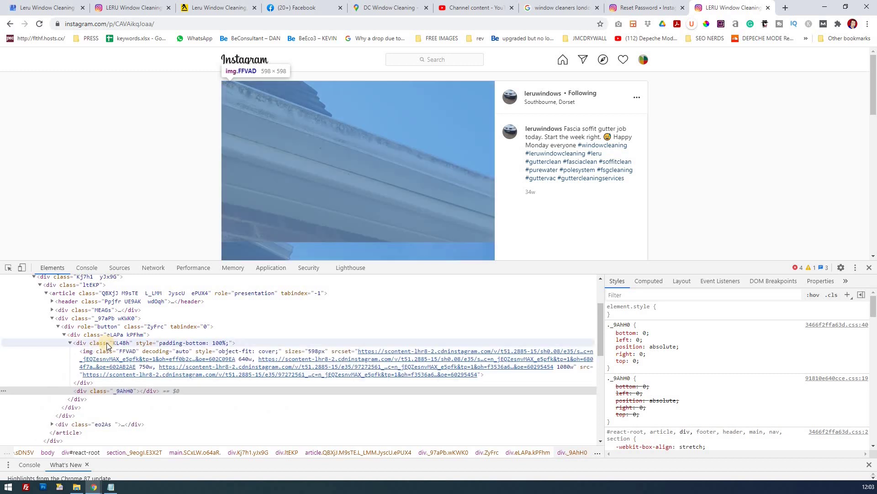
- Open the fascia photo's 640w source link on its own page and save the image to the Desktop under its default file name
mouse_move(177, 361)
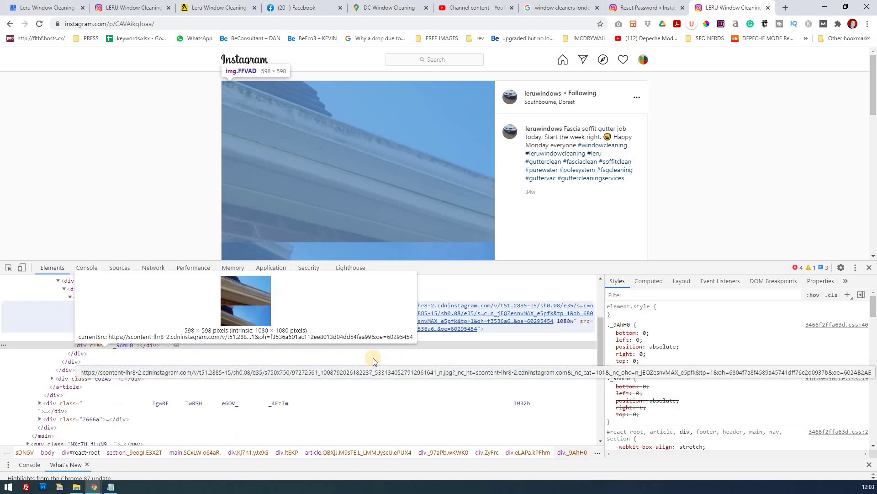
scroll(566, 349, "down", 1)
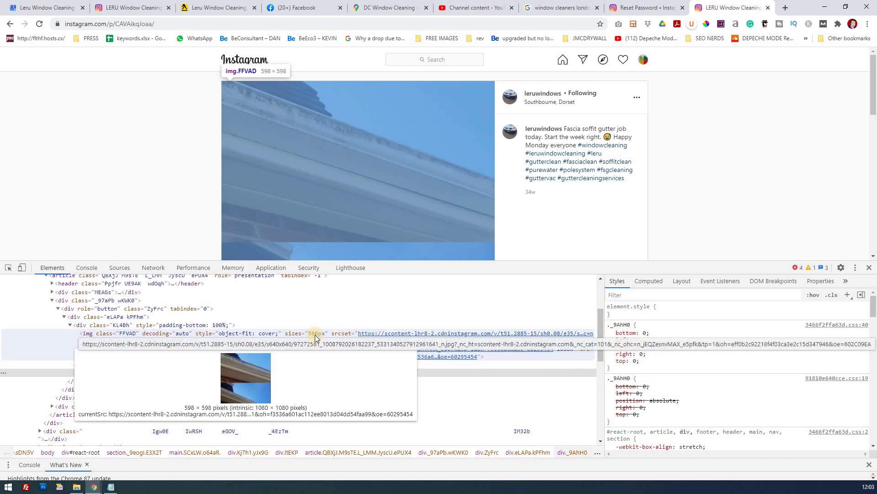
right_click(382, 335)
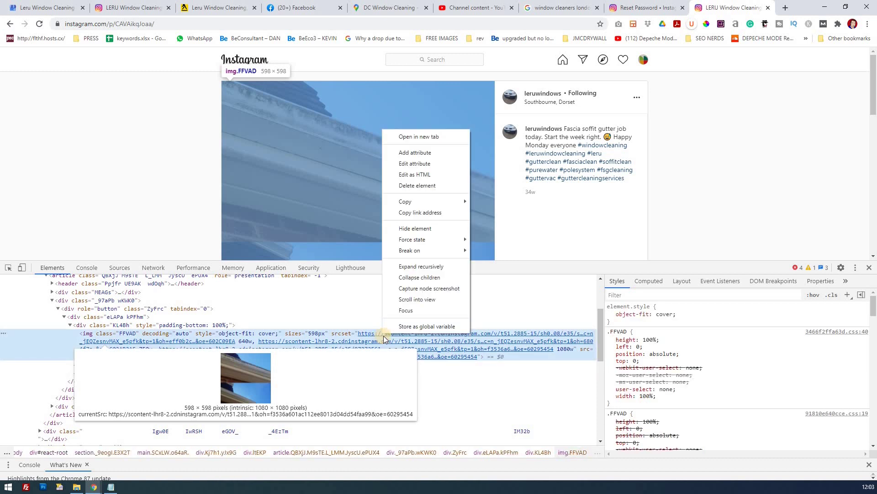
left_click(430, 138)
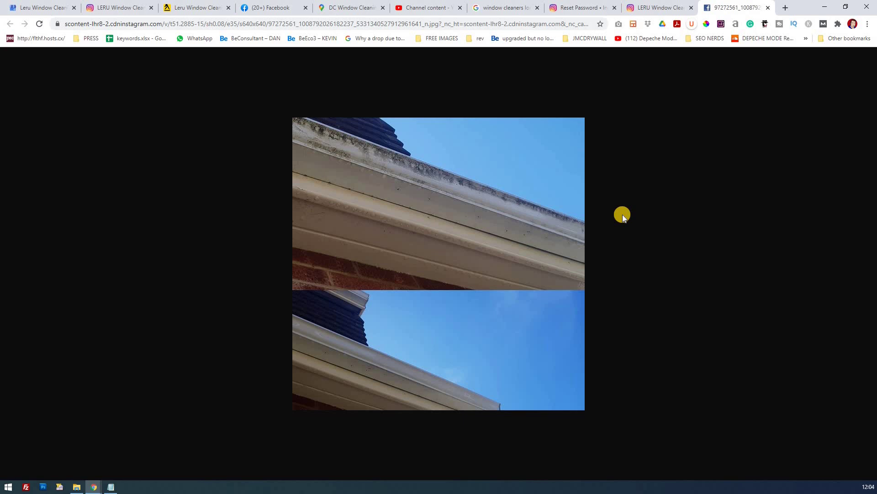
right_click(501, 232)
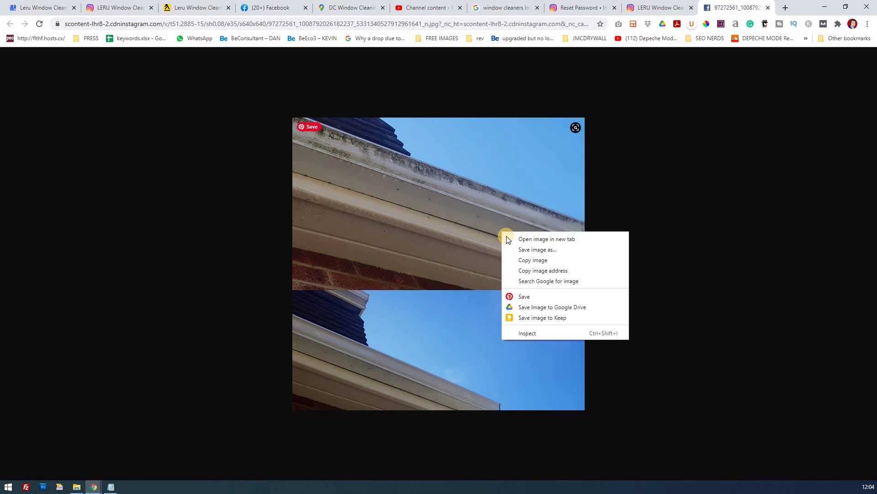
left_click(536, 250)
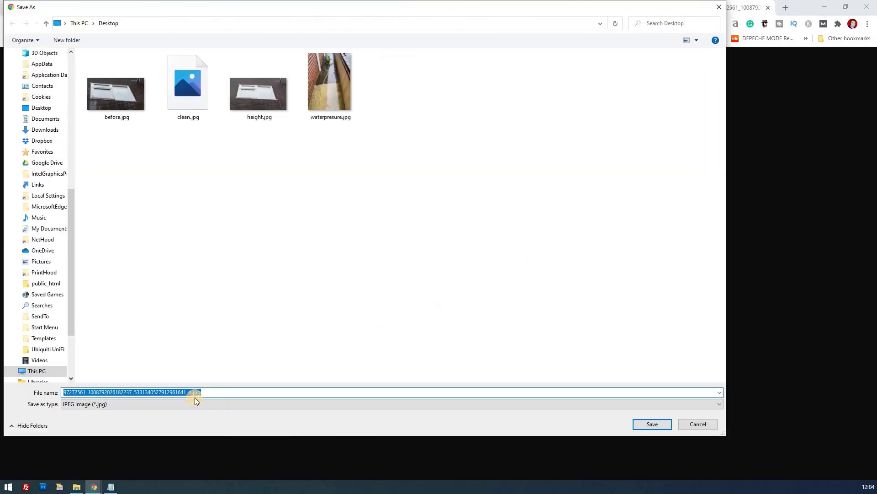
left_click(652, 424)
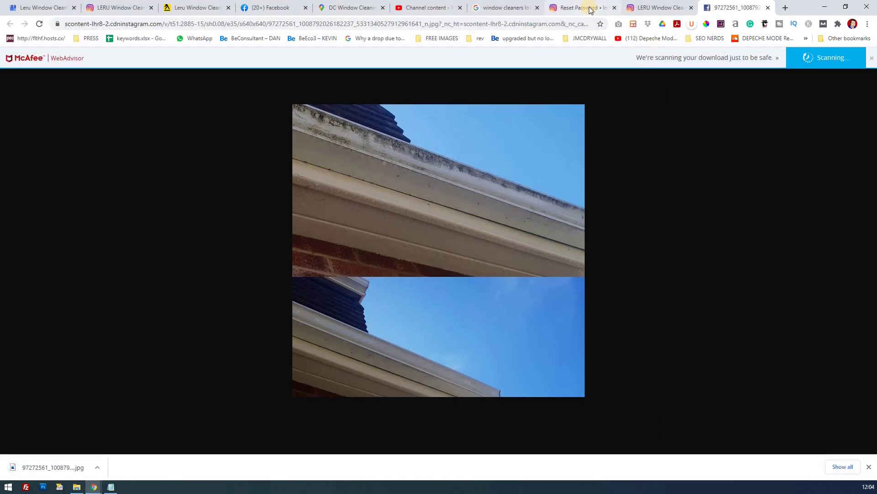
- Close the developer tools and the extra Instagram and image tabs to return to the leruwindows profile grid
key("ctrl+shift+Tab")
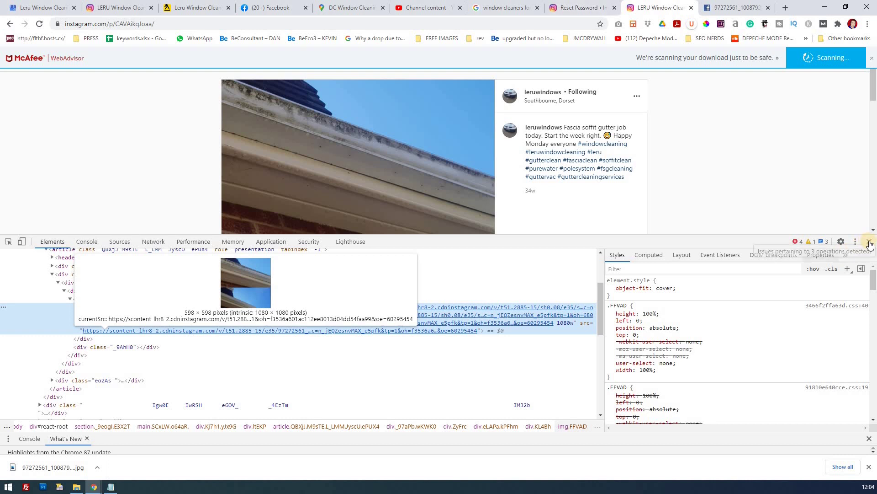
key("F12")
left_click(456, 245)
scroll(382, 236, "down", 7)
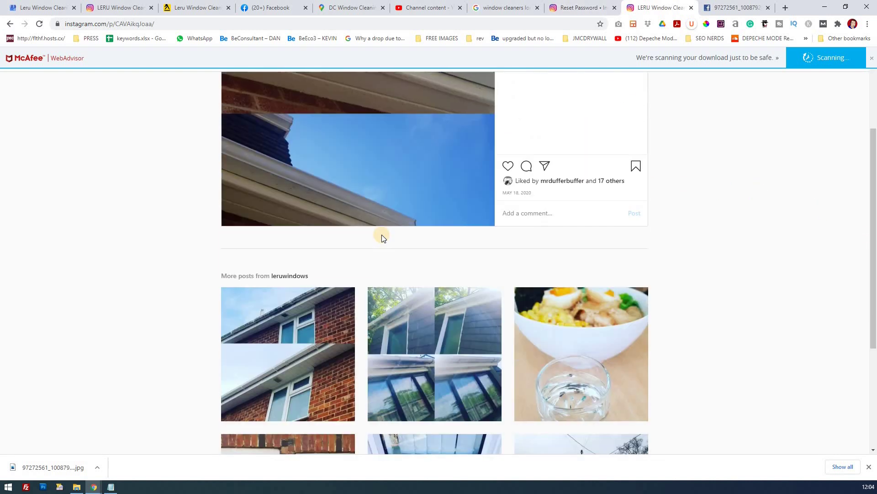
key("ctrl+w")
key("ctrl+w")
key("ctrl+w")
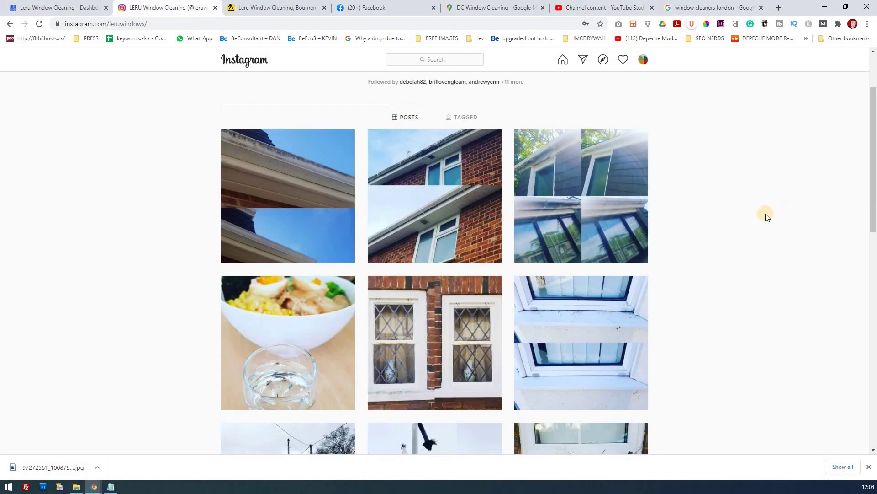
- Open the "Make your home shine" post, inspect its photo and expand the KL4Bh div to expose the image tag
left_click(429, 215)
right_click(408, 215)
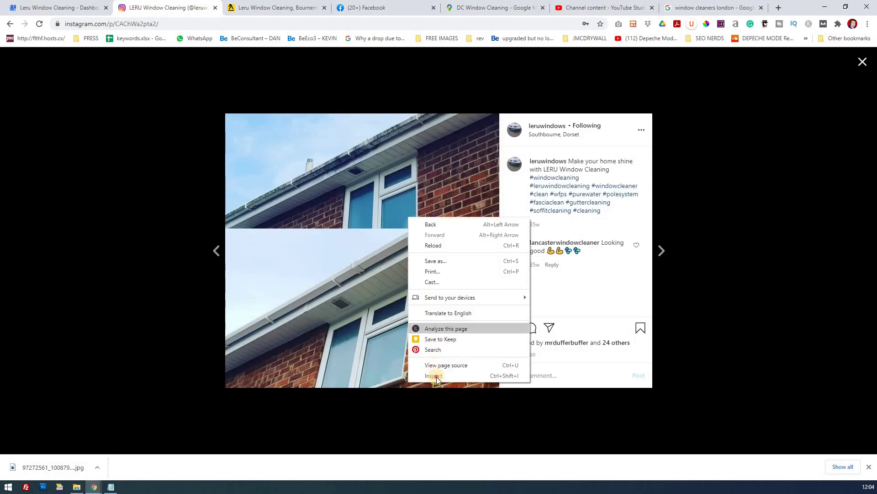
left_click(437, 376)
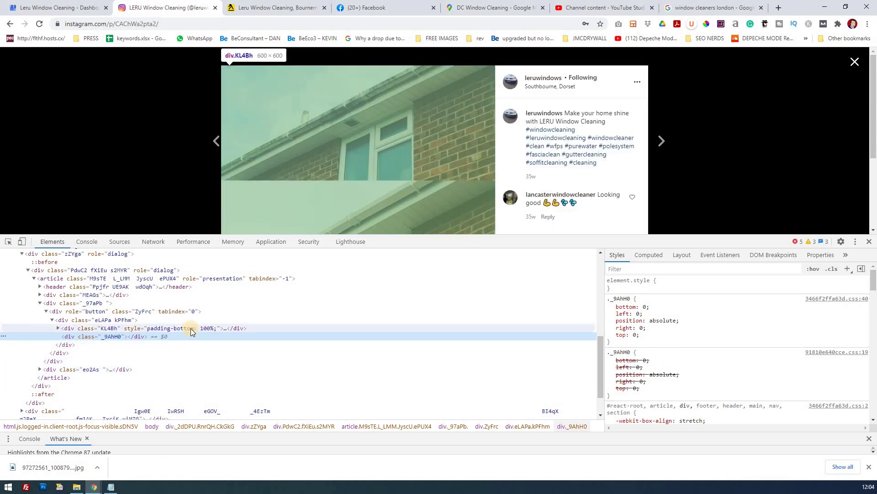
left_click(139, 329)
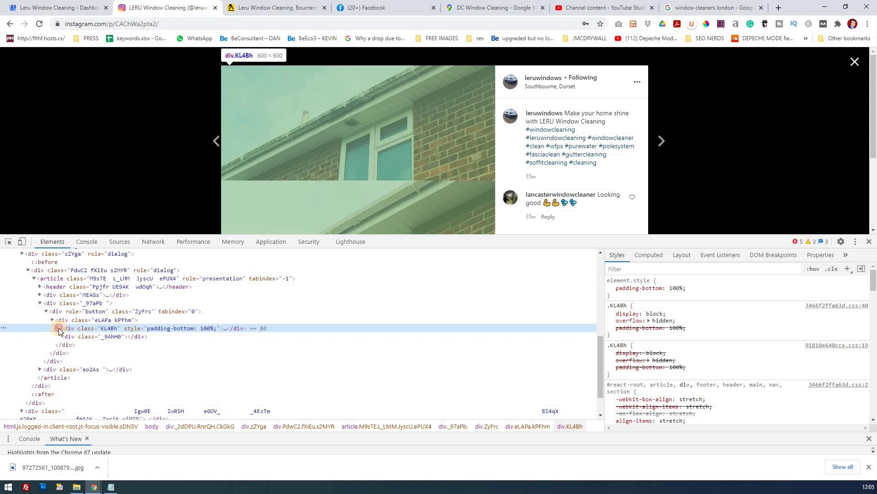
left_click(58, 328)
- Open the brick house photo's 1080w source link on its own page and save the image to the Desktop under its default file name
mouse_move(229, 353)
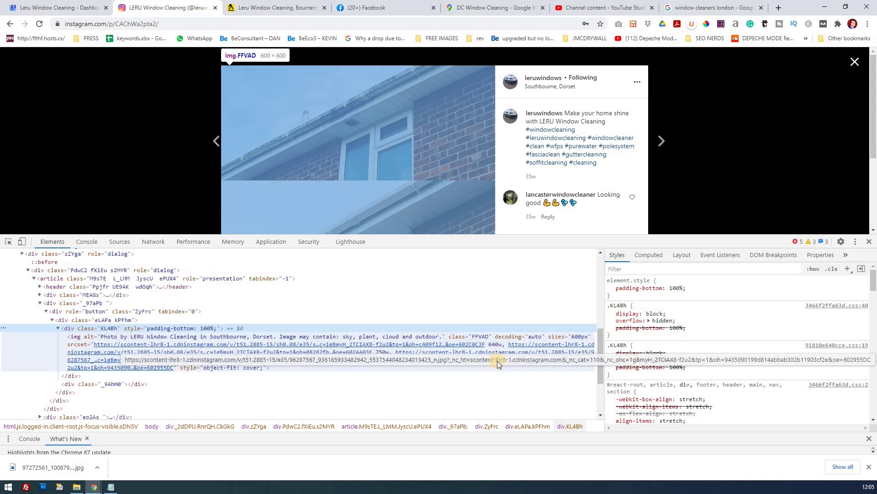
mouse_move(457, 361)
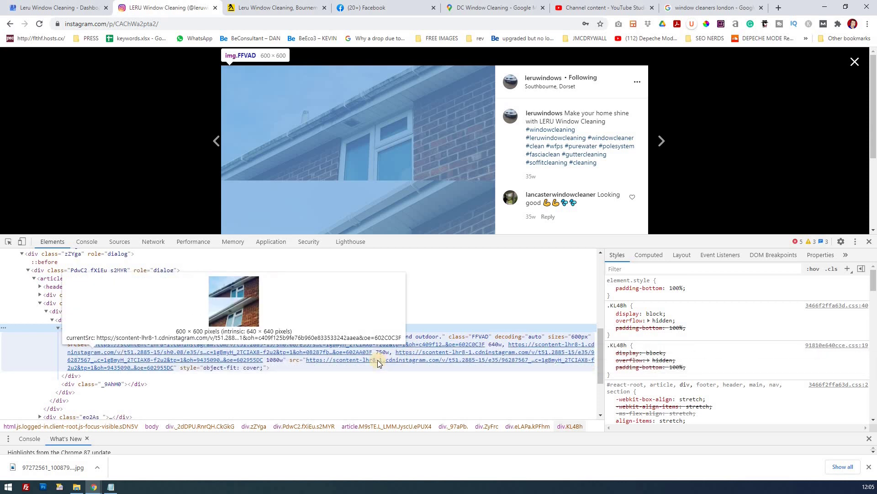
right_click(418, 352)
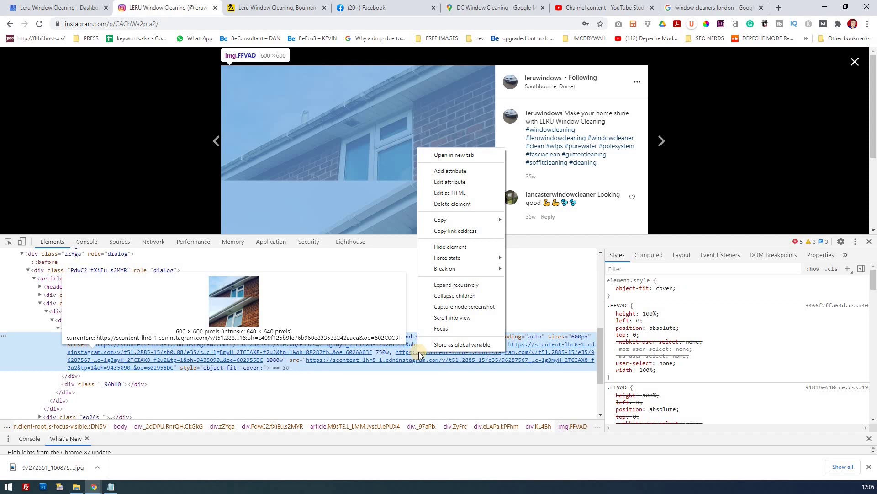
left_click(484, 155)
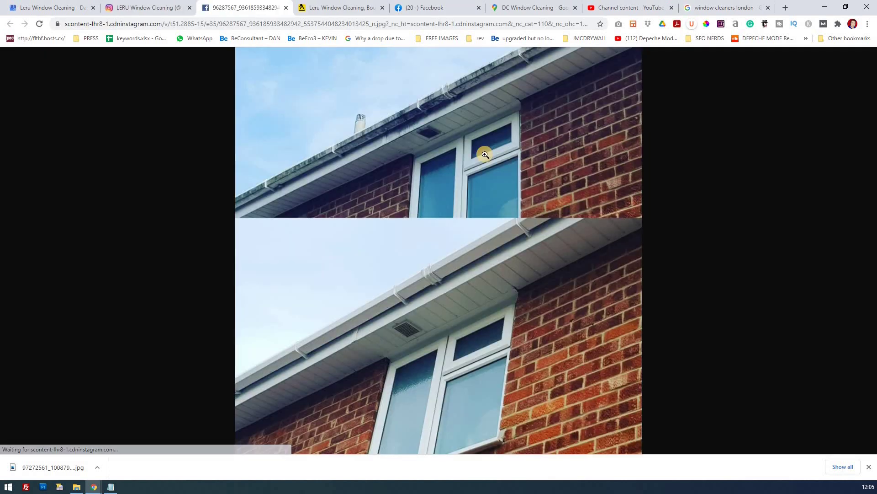
right_click(473, 174)
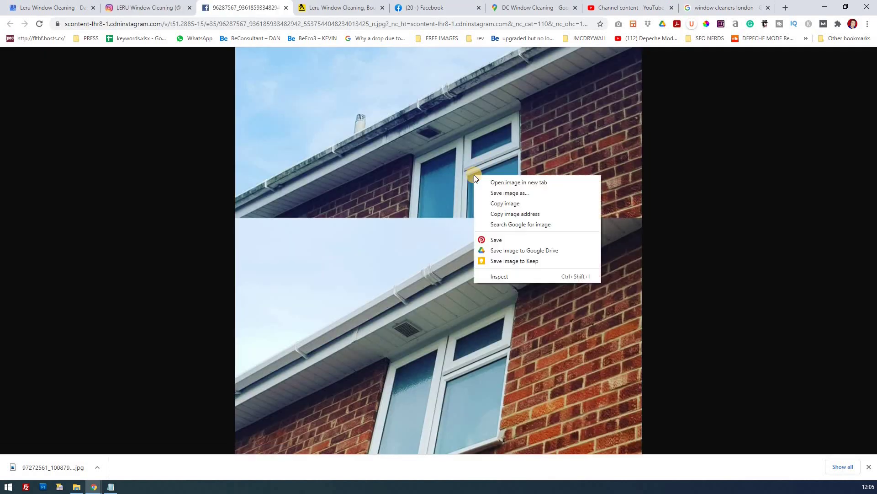
left_click(518, 192)
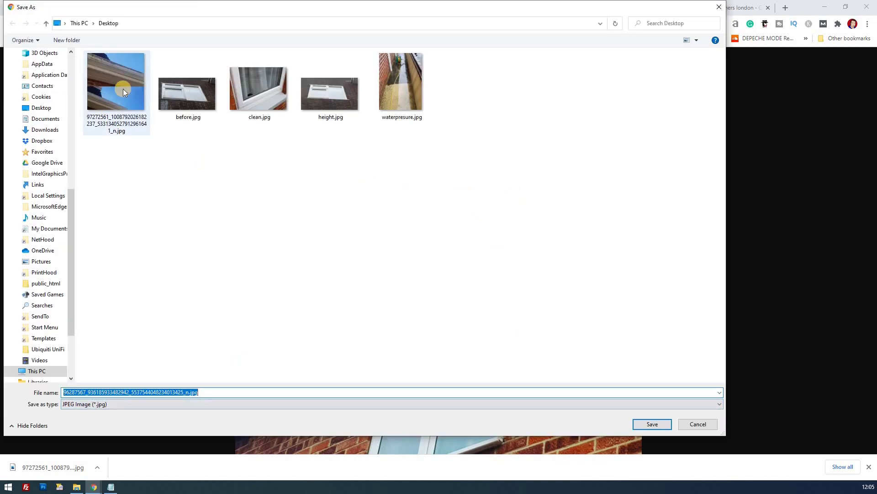
left_click(654, 423)
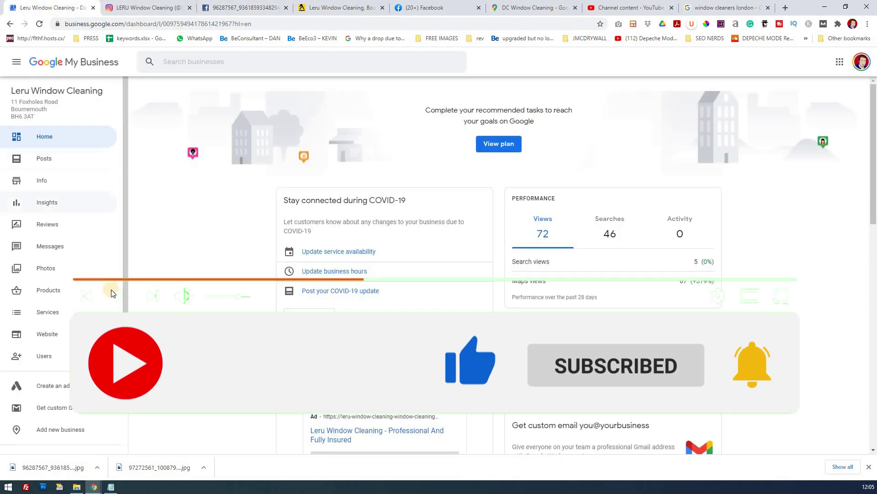
- Return to Google My Business and upload the two saved Instagram before-and-after images to the Leru Window Cleaning photos
left_click(49, 269)
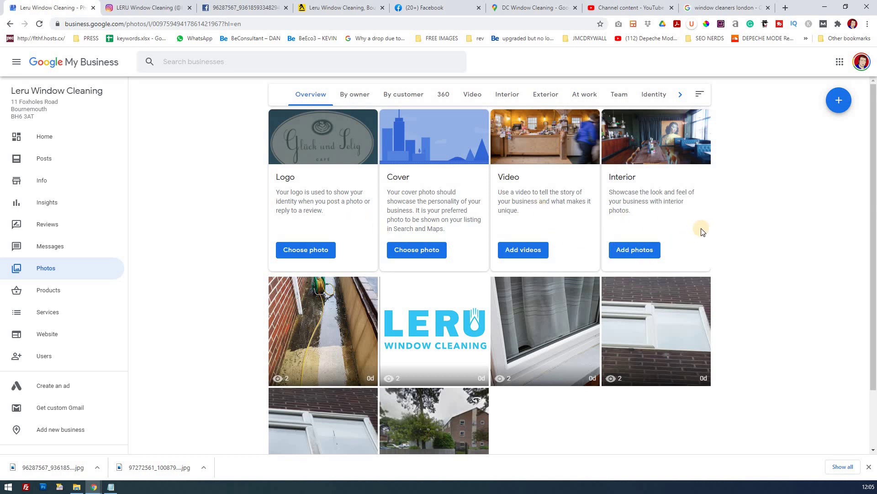
left_click(836, 102)
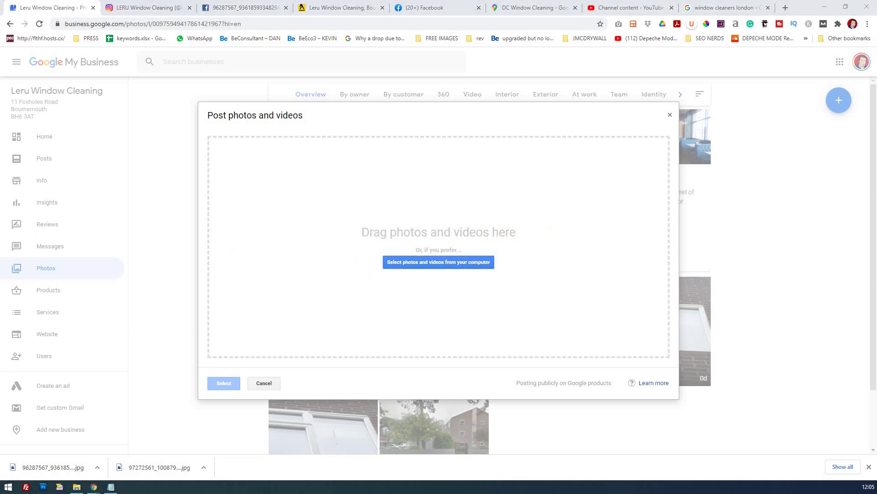
left_click_drag(176, 222, 318, 225)
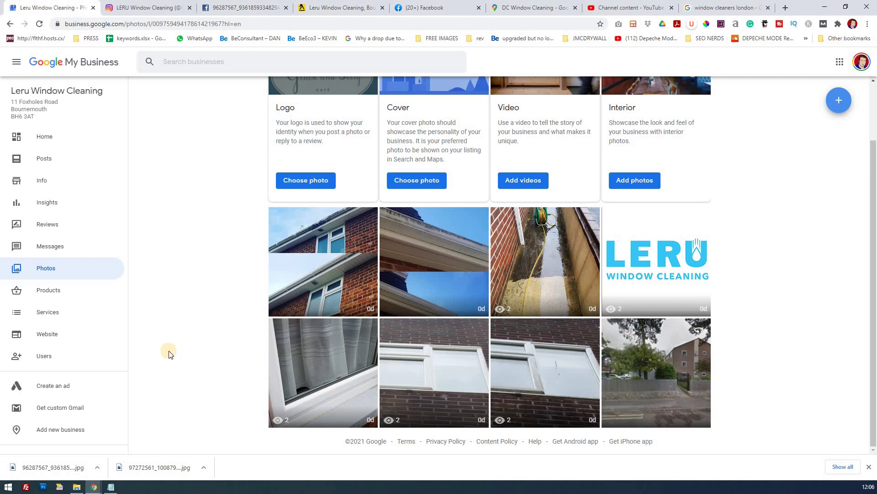
- Start setting the business logo and choose logo.png from the Scrapbook Photos album
scroll(205, 288, "up", 2)
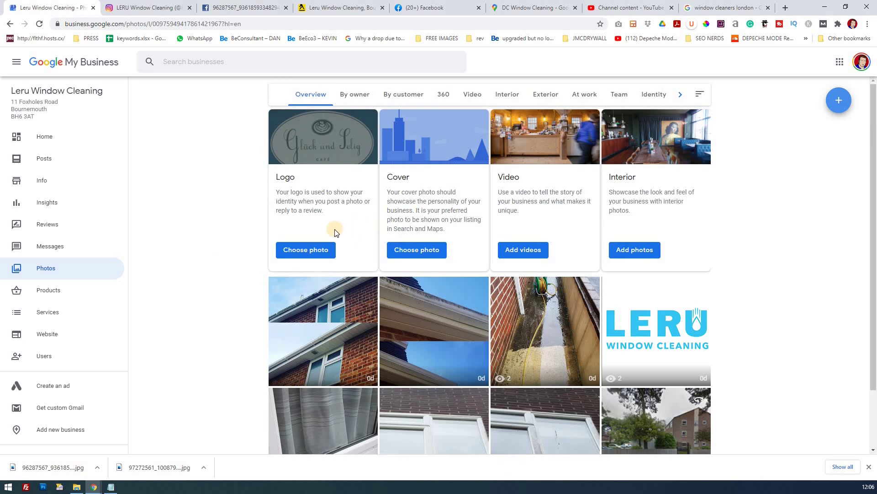
left_click(305, 250)
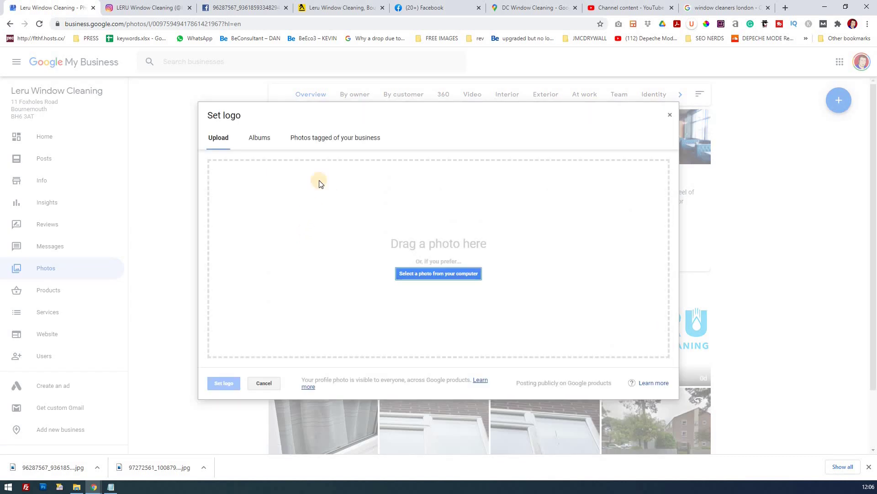
left_click(263, 139)
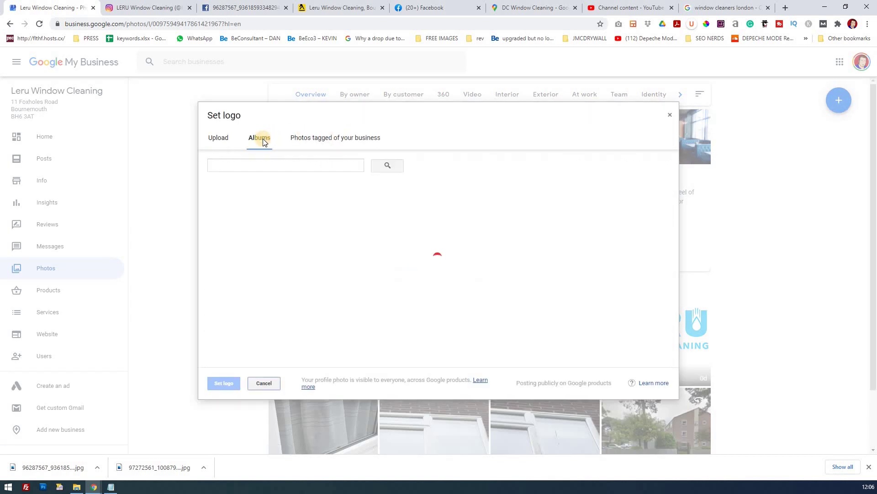
left_click(252, 212)
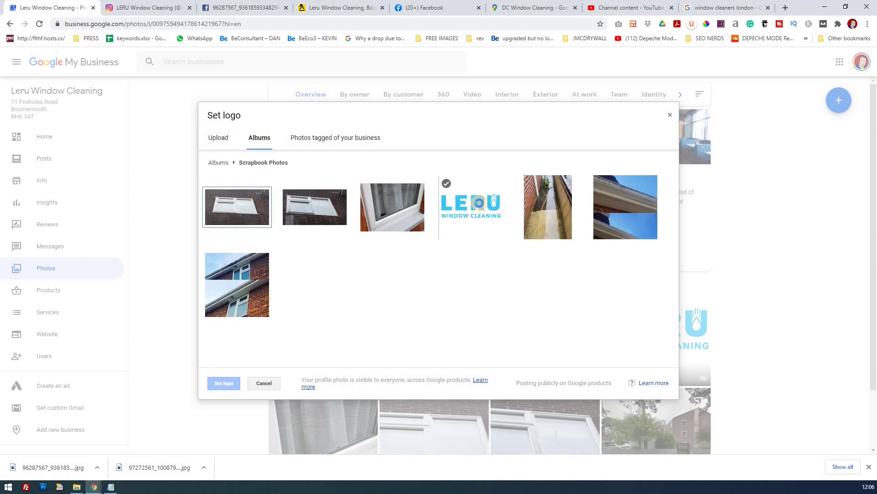
left_click(477, 201)
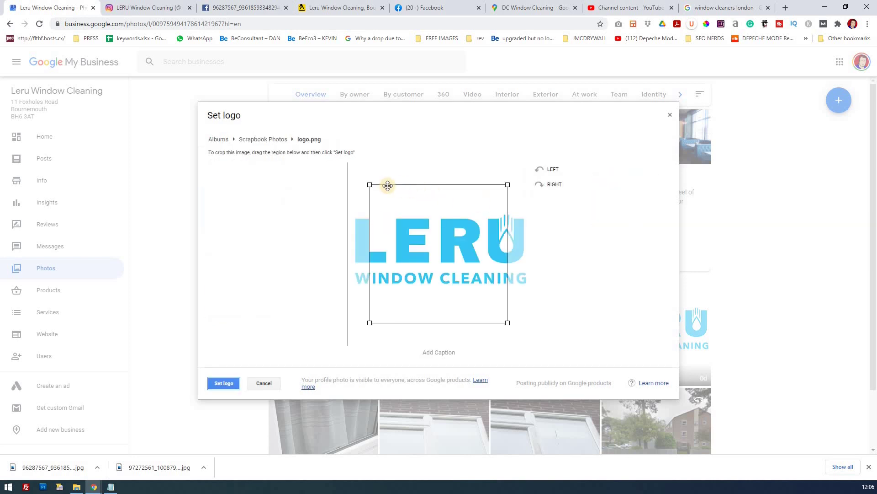
- Enlarge the square crop region to enclose the entire LERU Window Cleaning artwork and set it as the business logo
left_click_drag(368, 183, 352, 170)
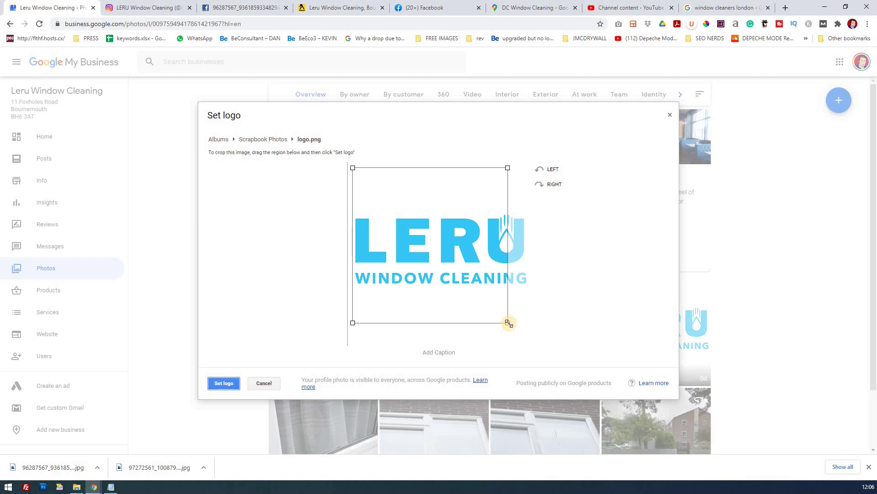
left_click_drag(508, 323, 539, 340)
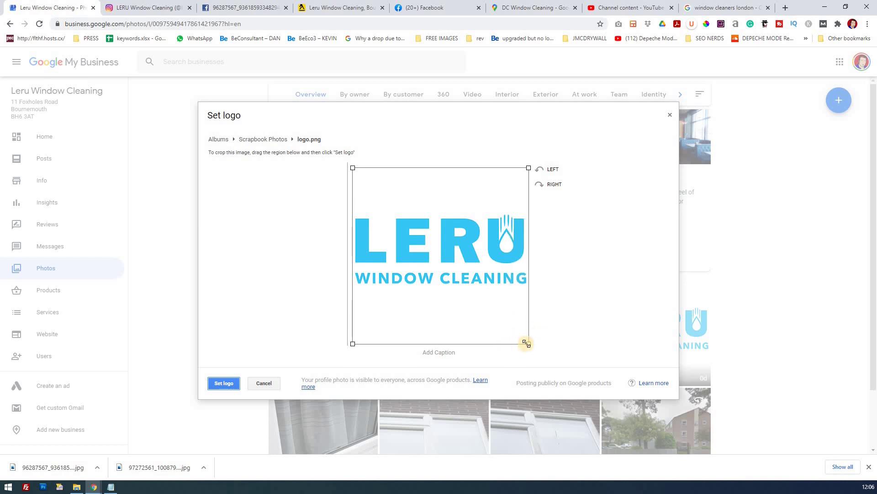
left_click_drag(528, 300, 545, 327)
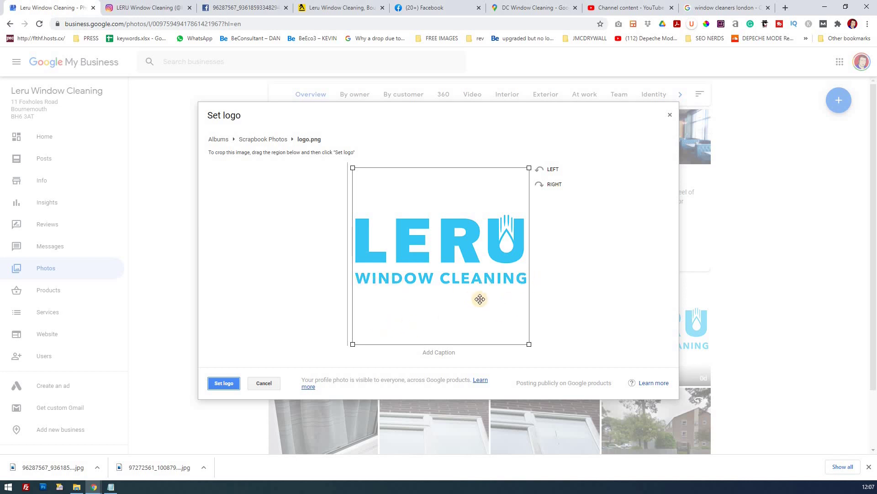
left_click_drag(469, 284, 468, 313)
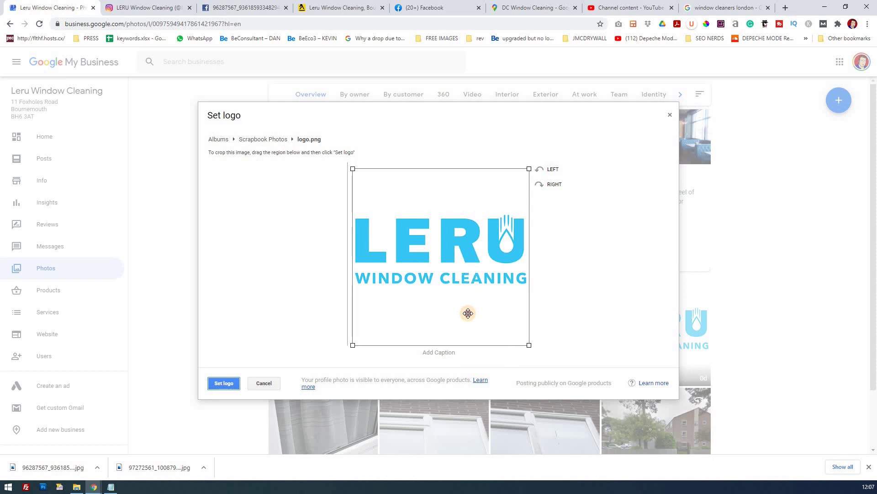
left_click(220, 388)
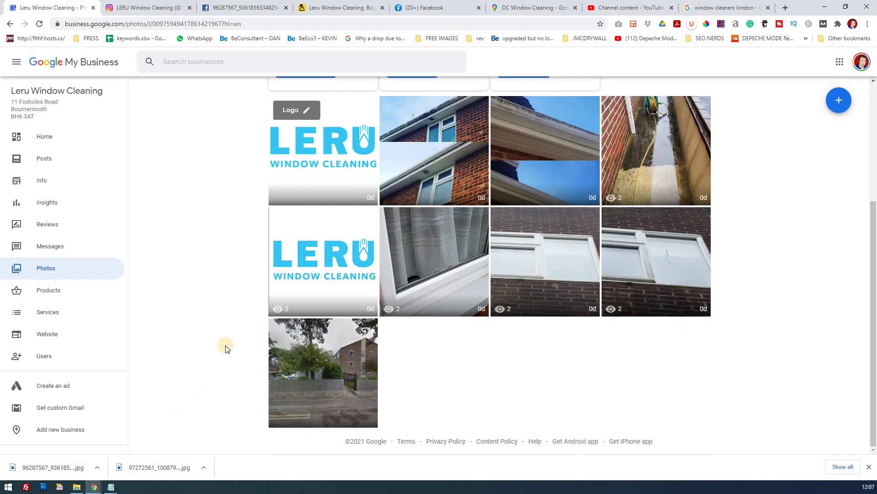
scroll(224, 344, "up", 2)
scroll(274, 289, "up", 2)
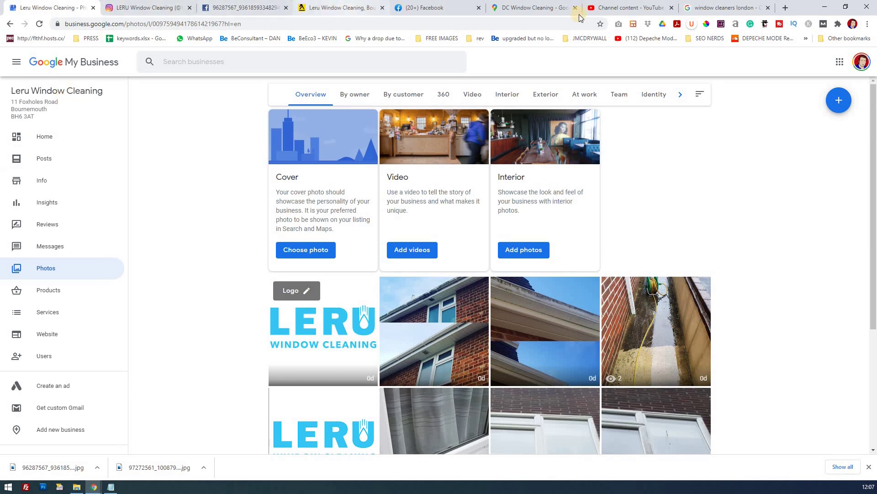
- Search Google for "window cleaners leru" and open the Leru Window Cleaning listing
left_click(737, 10)
double_click(144, 67)
type("leru")
key("Return")
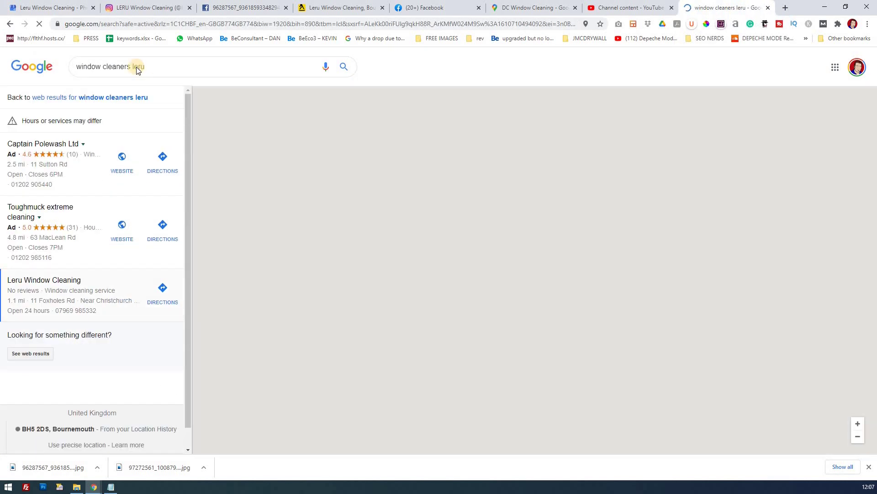
left_click(95, 288)
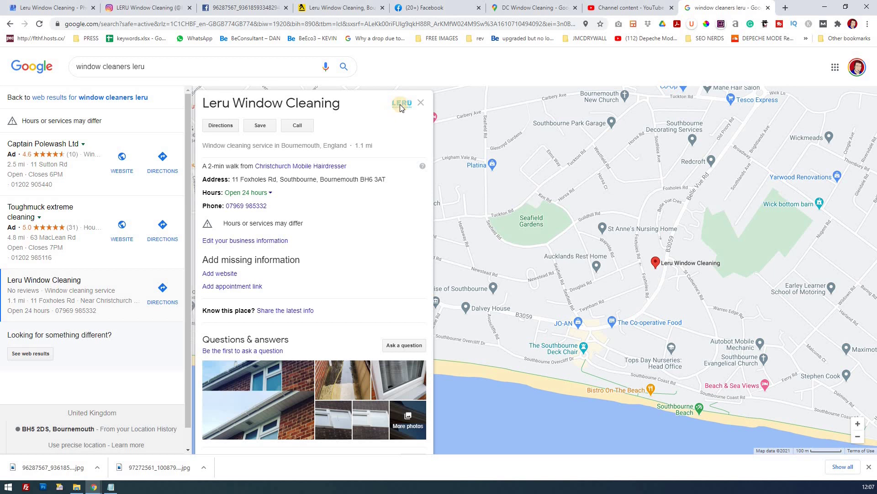
- Examine the public listing's logo, business details and photos, and return to the Google My Business photos page
scroll(292, 295, "down", 2)
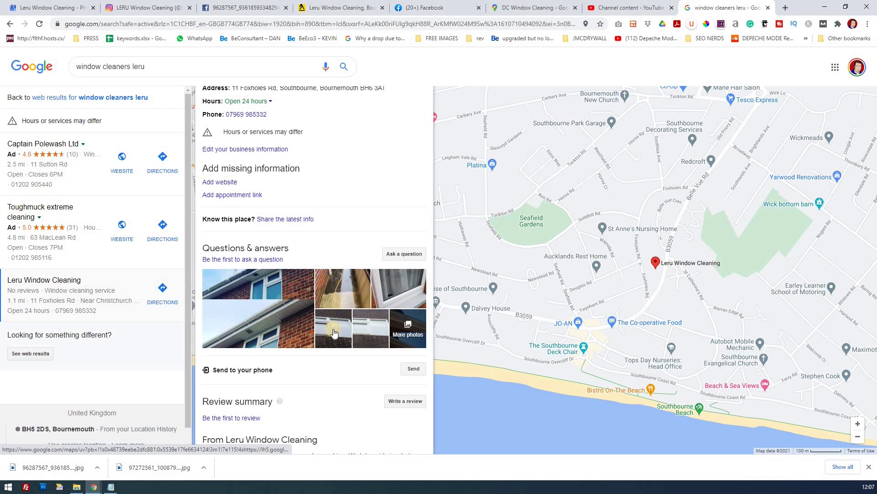
scroll(319, 295, "up", 1)
scroll(319, 295, "up", 1)
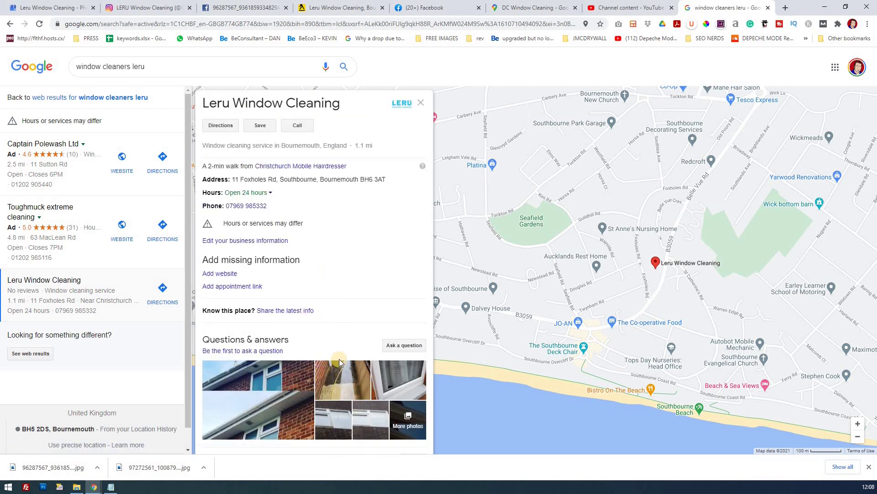
scroll(320, 346, "down", 2)
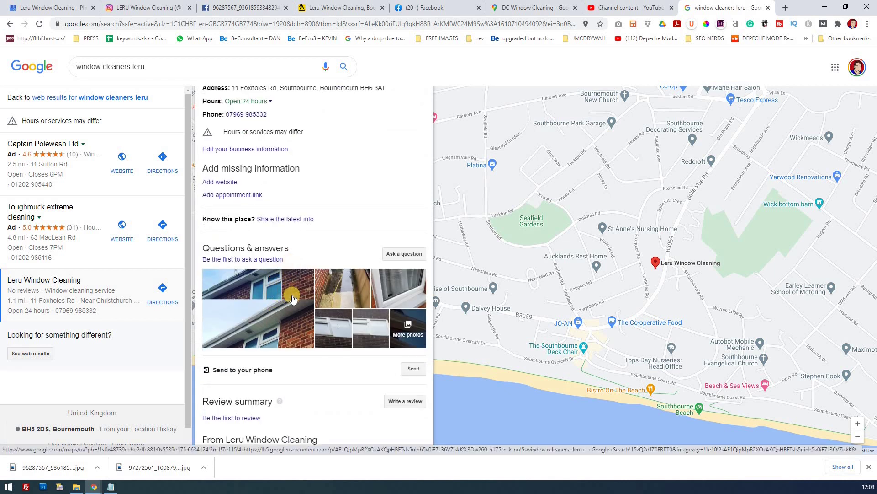
scroll(292, 298, "up", 1)
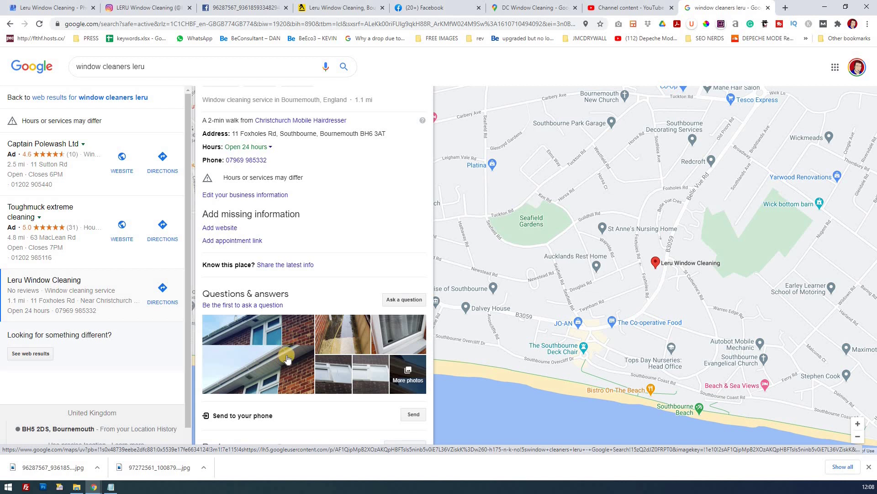
left_click(64, 11)
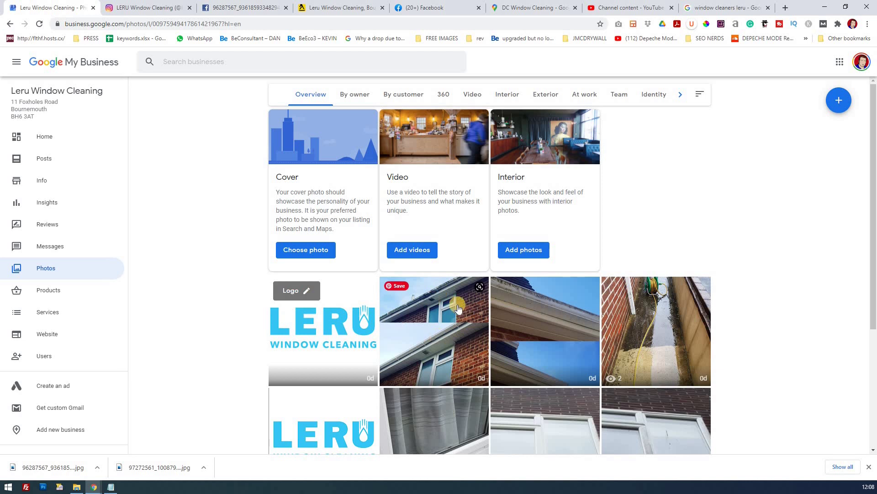